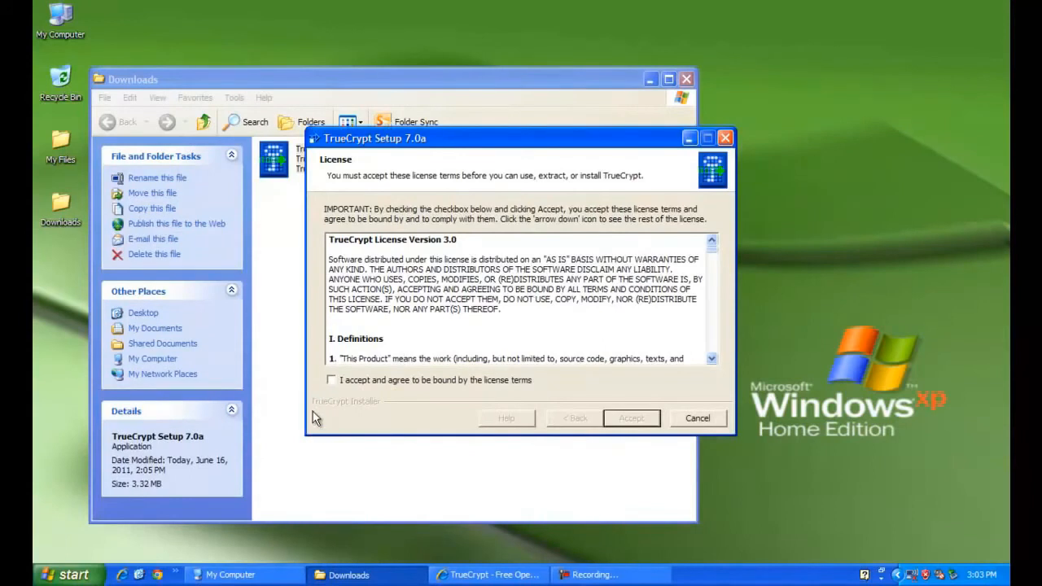
- Accept the TrueCrypt 7.0a license and install it without a System Restore point
left_click(327, 381)
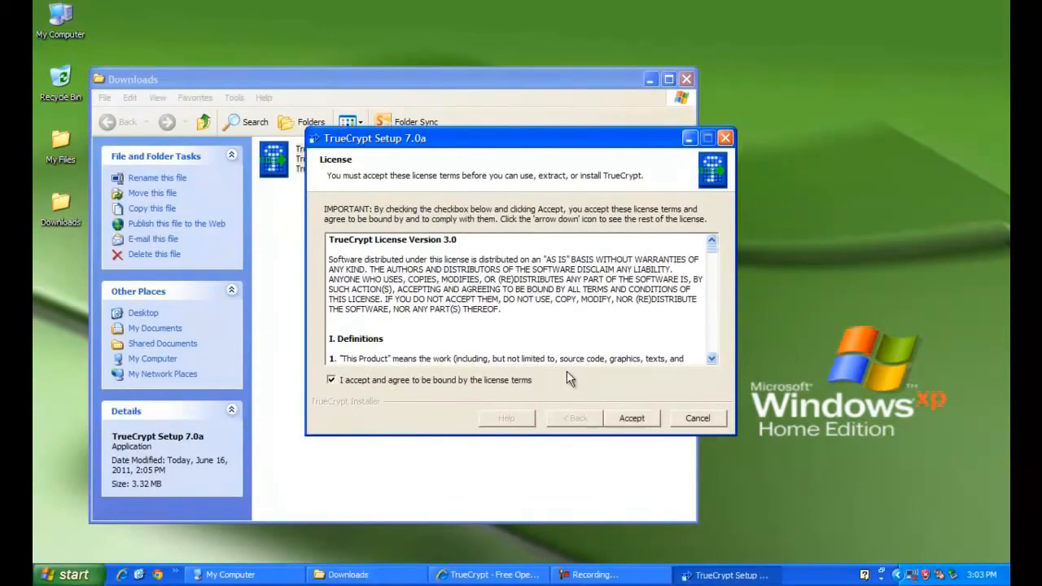
left_click(632, 418)
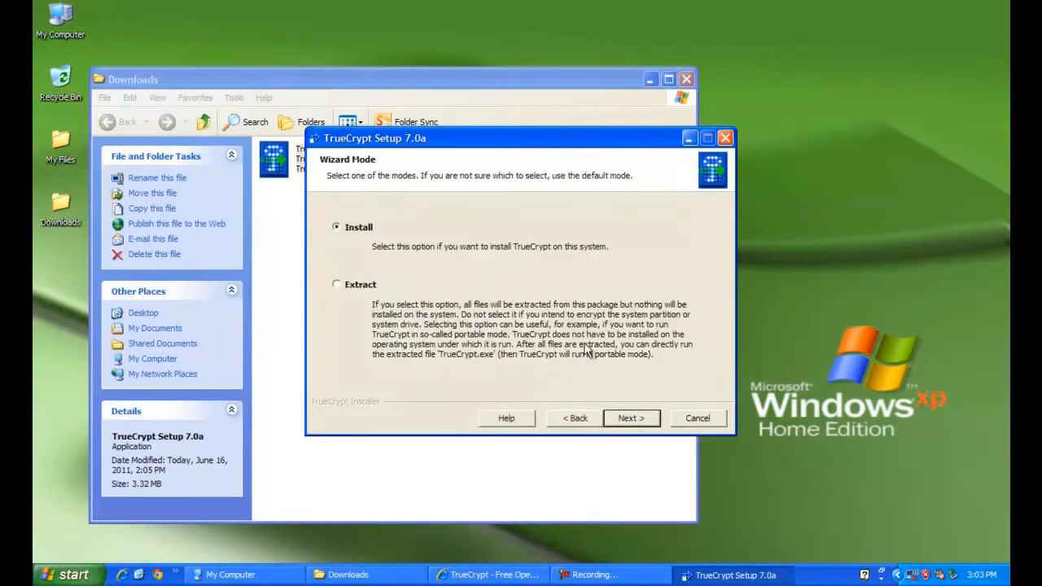
left_click(631, 417)
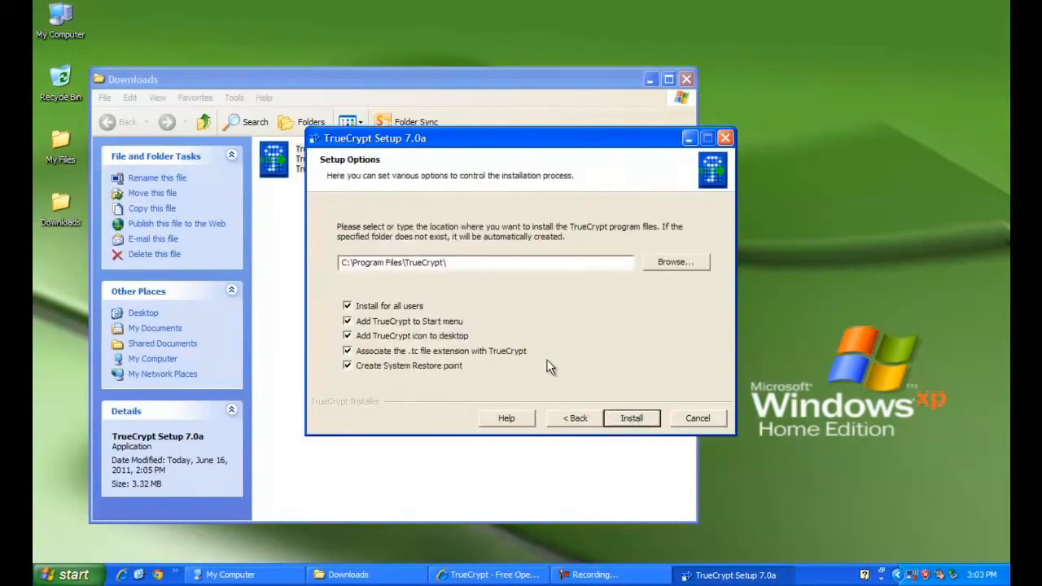
left_click(350, 369)
left_click(631, 418)
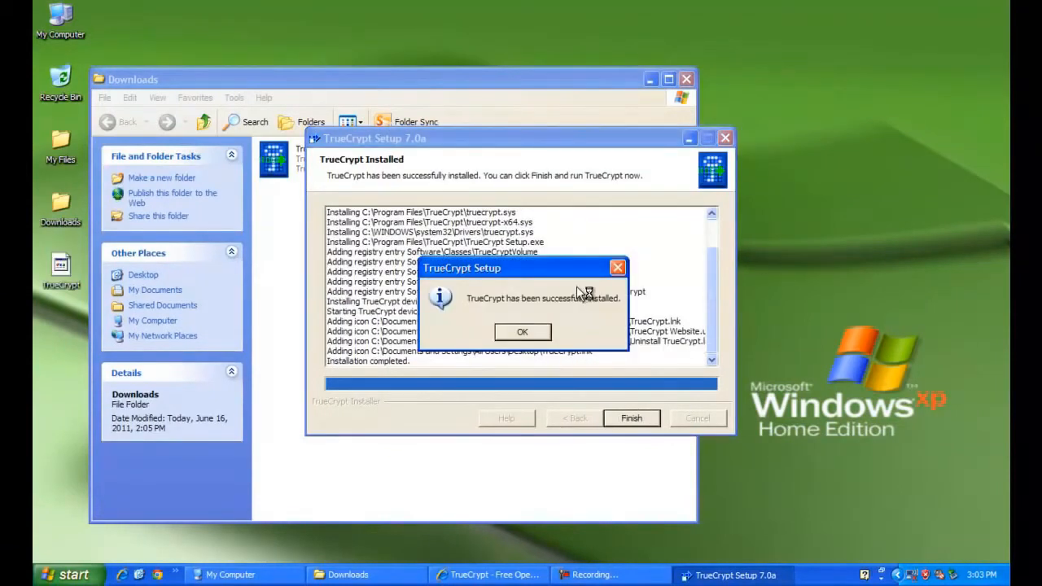
- Dismiss the success message, decline the beginner's tutorial, and finish Setup
left_click(540, 332)
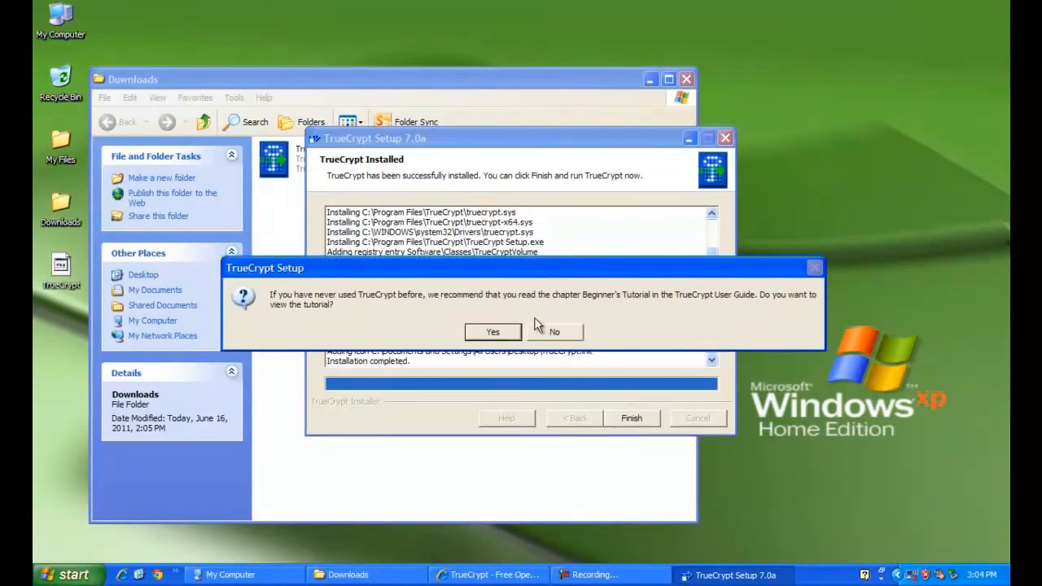
left_click(553, 333)
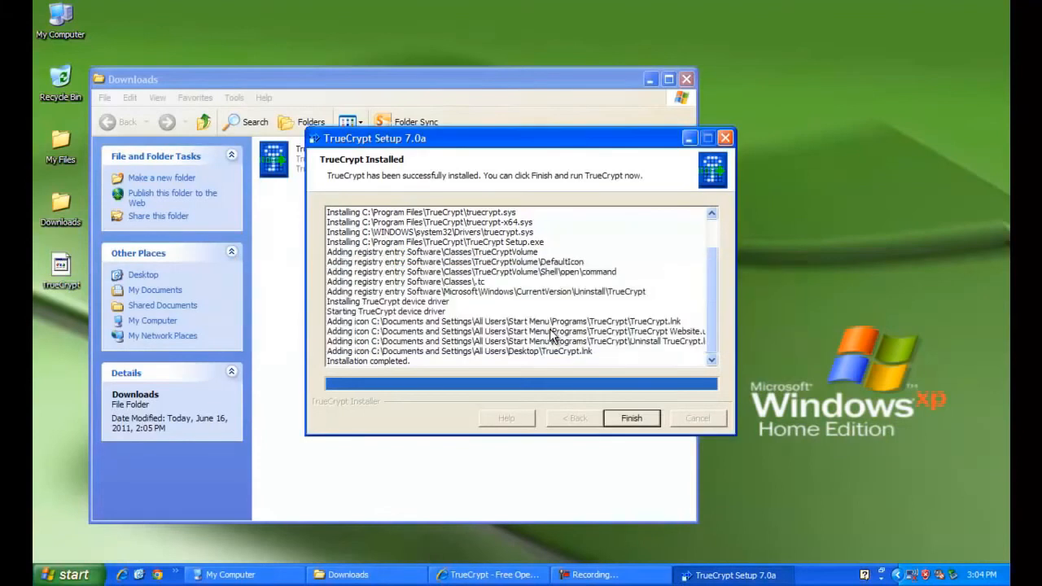
left_click(616, 416)
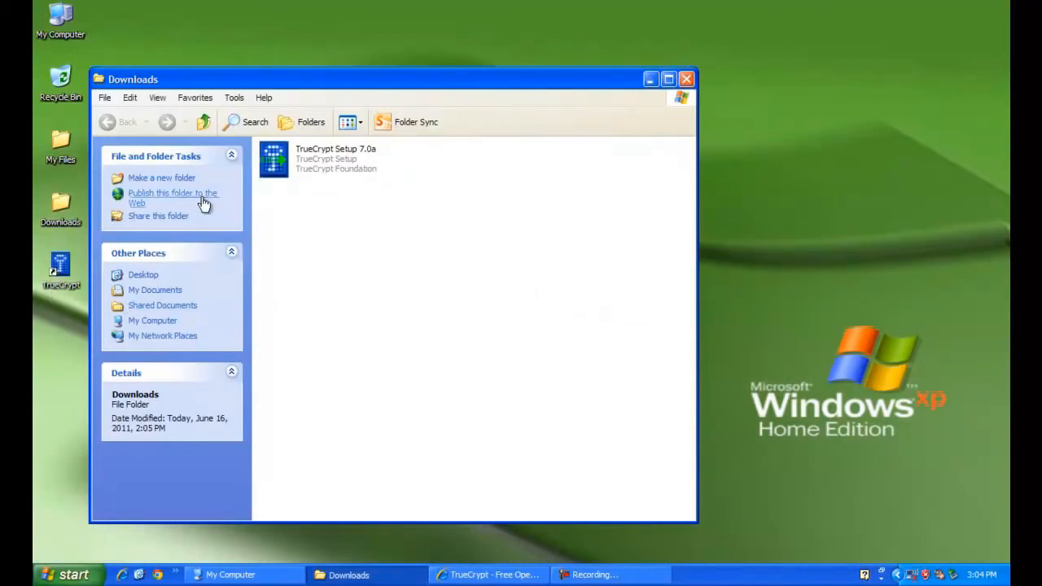
- Close the Downloads folder, launch TrueCrypt from its desktop shortcut, and start volume creation
left_click(684, 80)
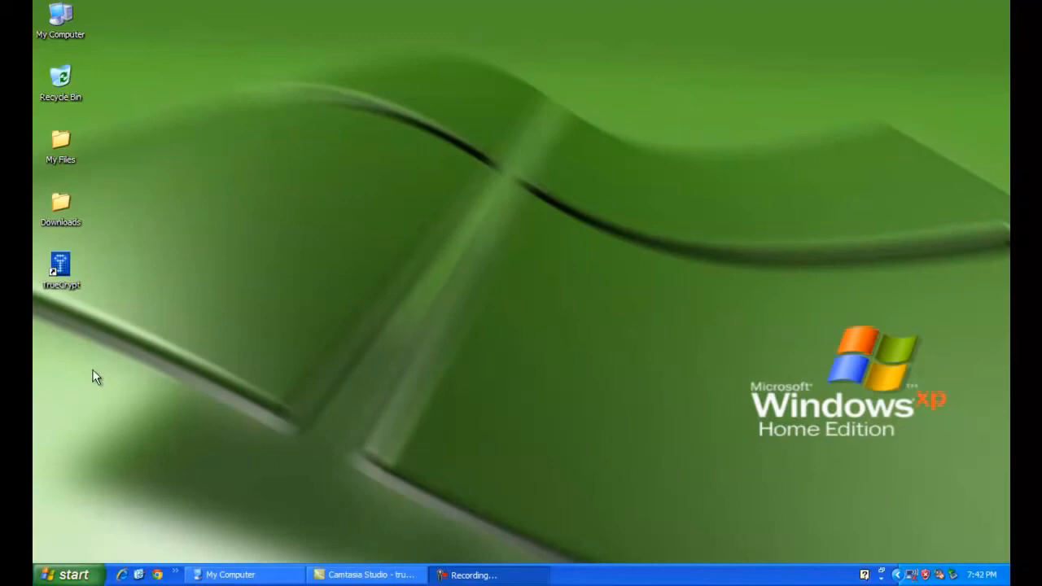
left_click(65, 288)
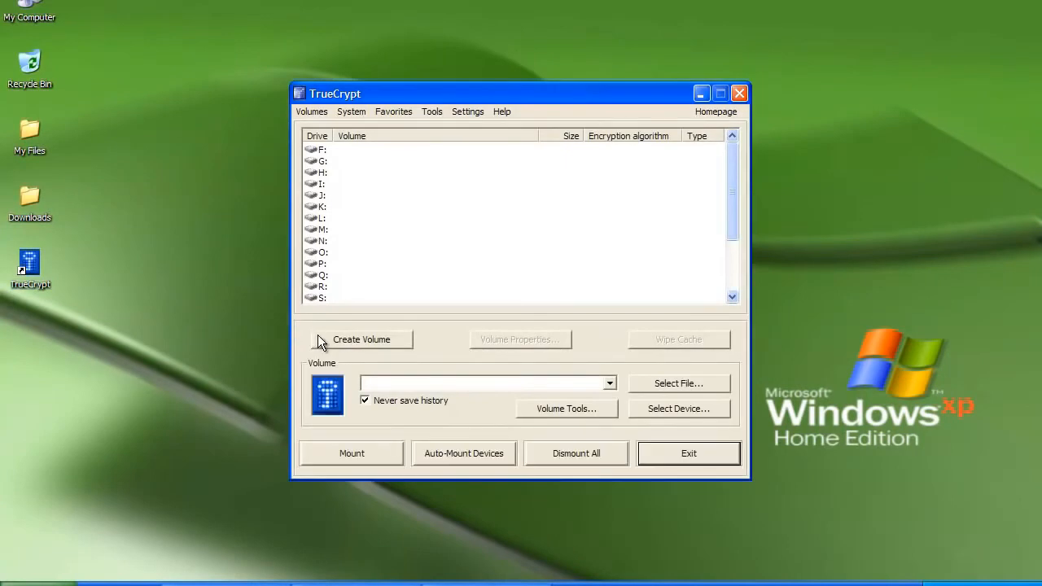
left_click(319, 340)
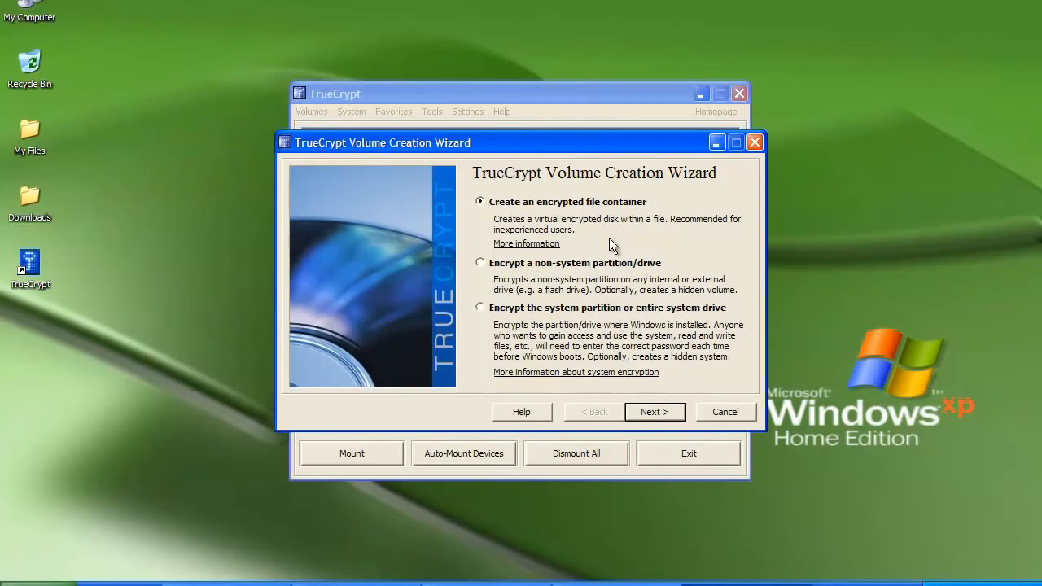
- Choose an encrypted file container as a standard TrueCrypt volume
left_click(649, 420)
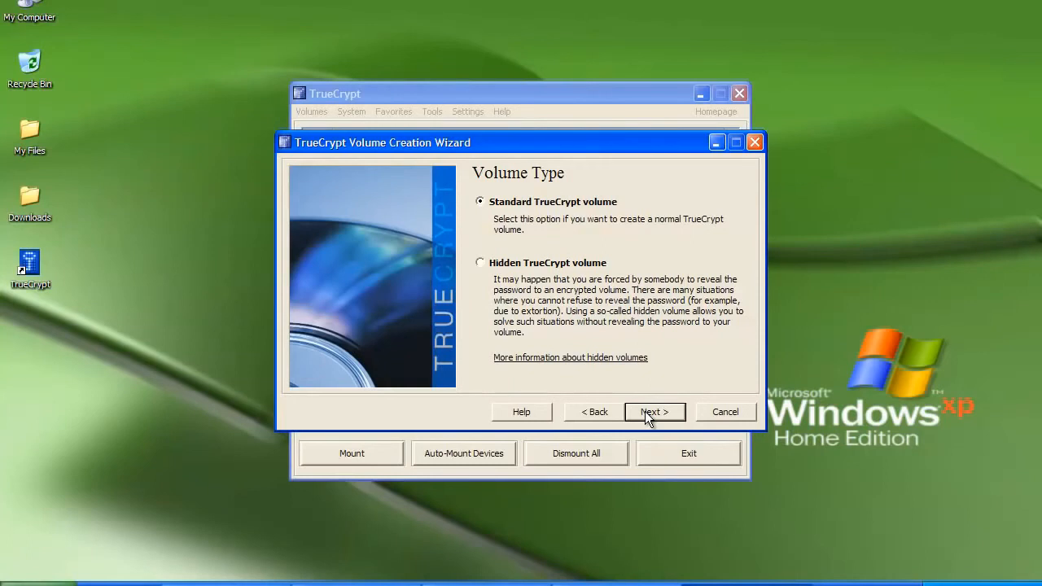
left_click(646, 413)
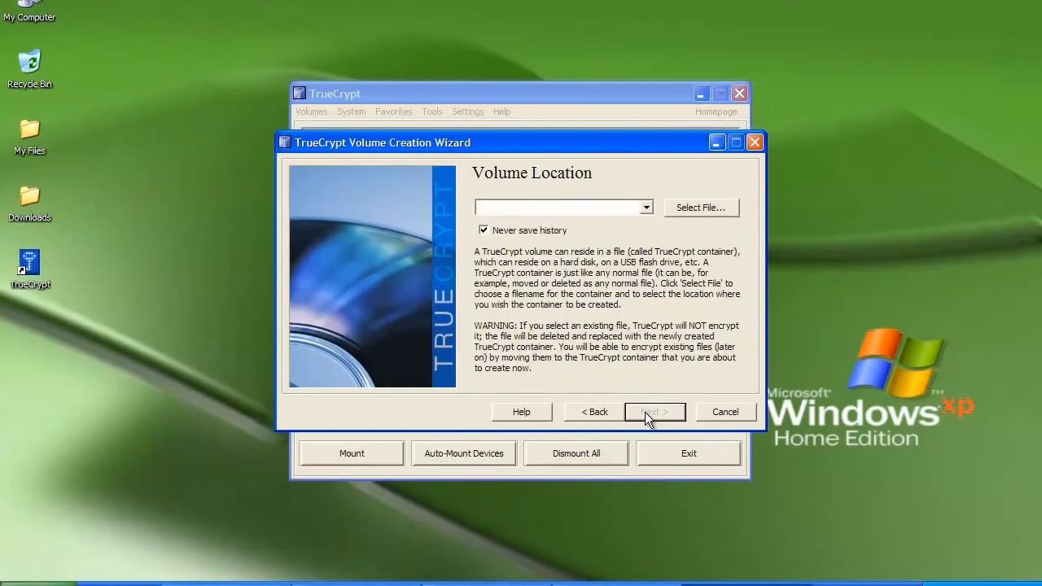
- Set the container file to E:\sample on the KINGSTON (E:) drive
left_click(693, 208)
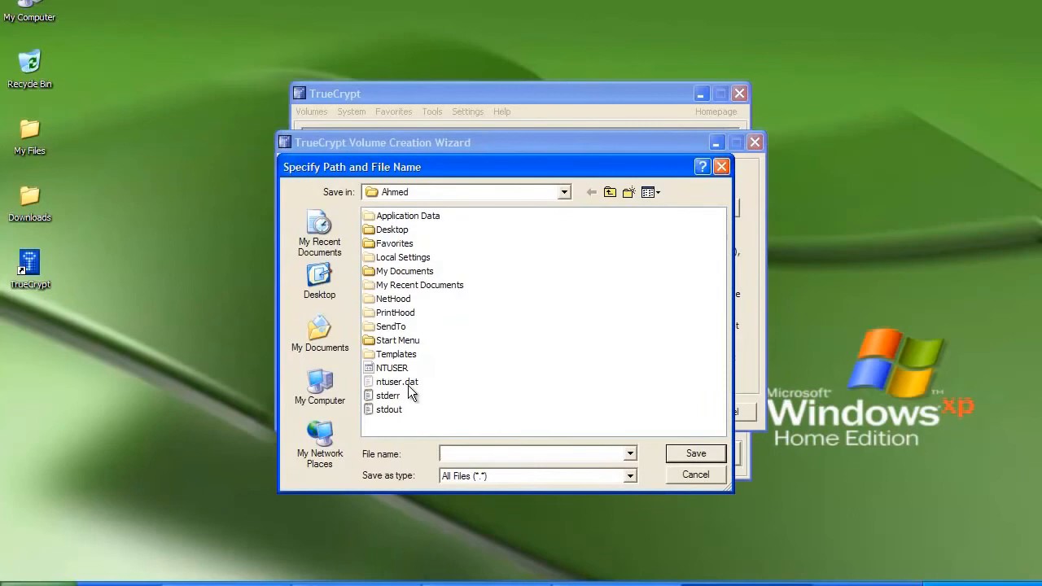
left_click(345, 393)
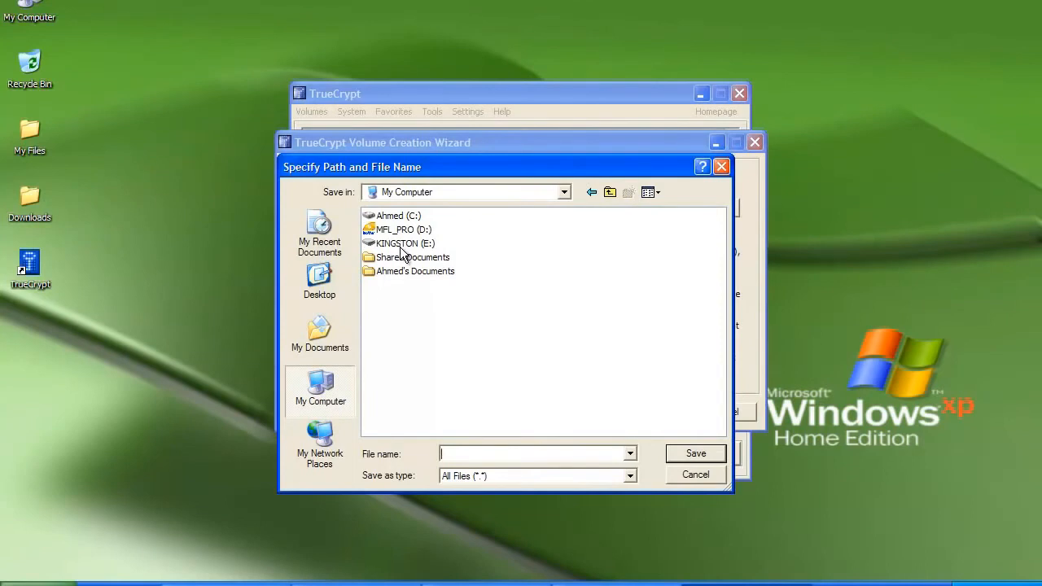
double_click(400, 247)
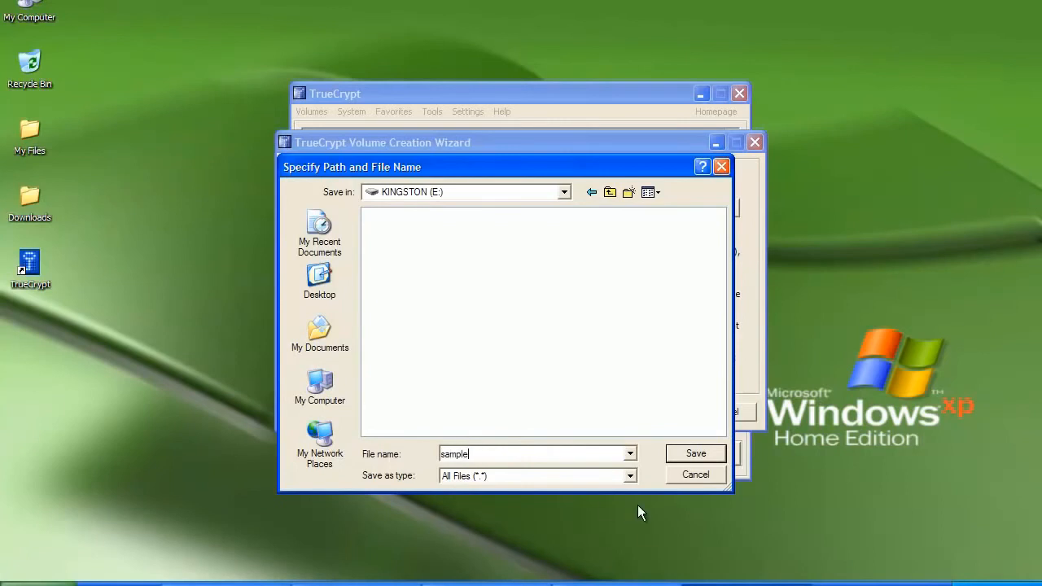
left_click(696, 456)
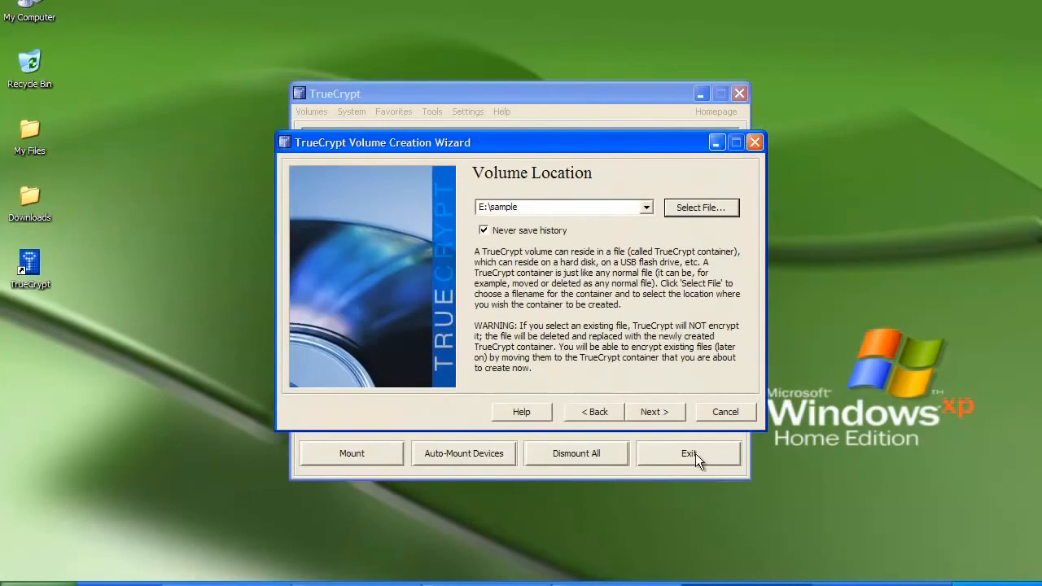
- Keep AES with RIPEMD-160 encryption and set the container size to 100 MB
left_click(652, 413)
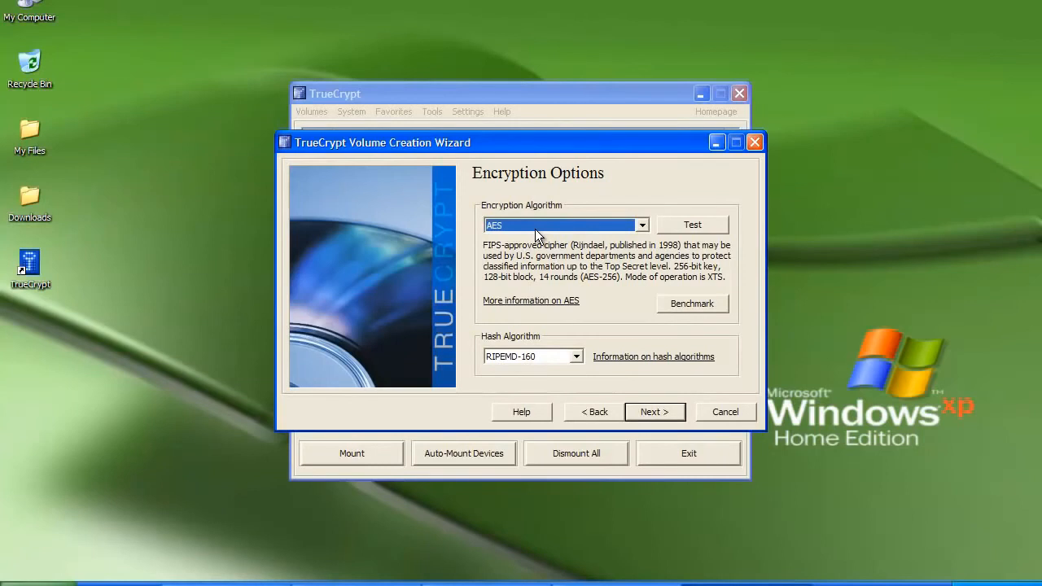
left_click(643, 413)
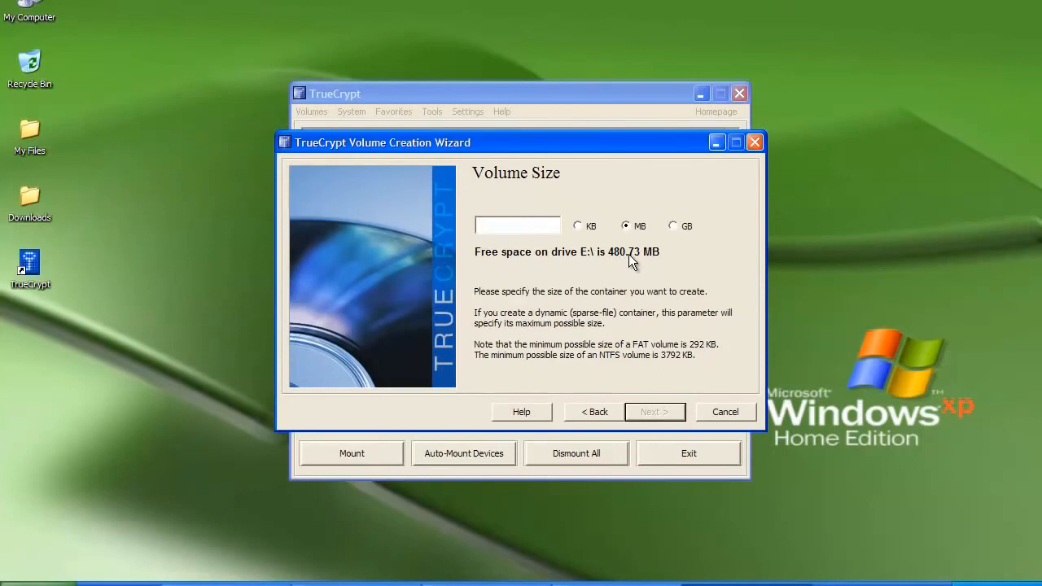
type("100")
left_click(649, 409)
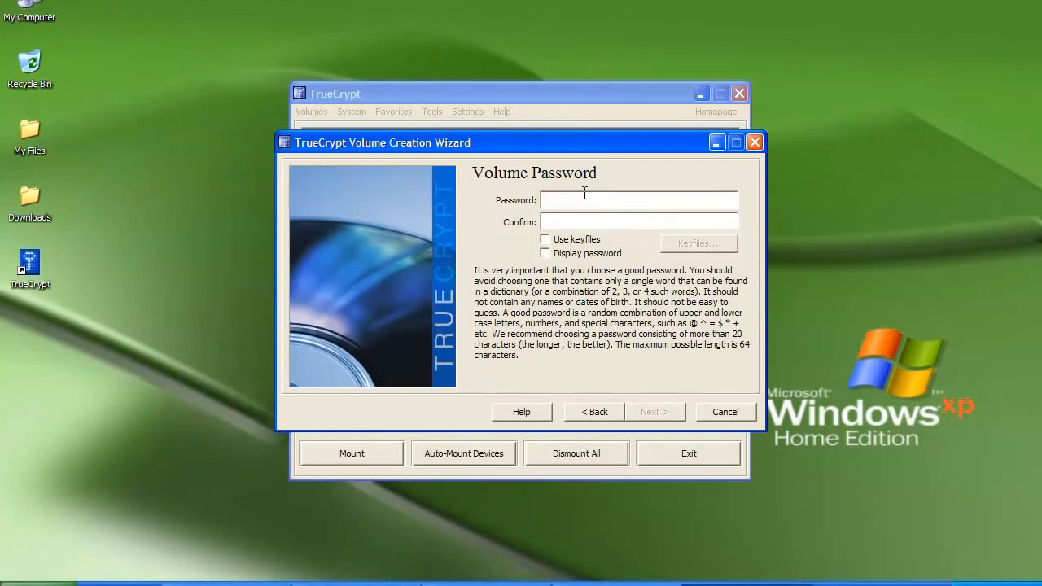
- Enter and confirm the volume password, accepting the short-password warning
type("******")
key("Tab")
type("******")
left_click(652, 412)
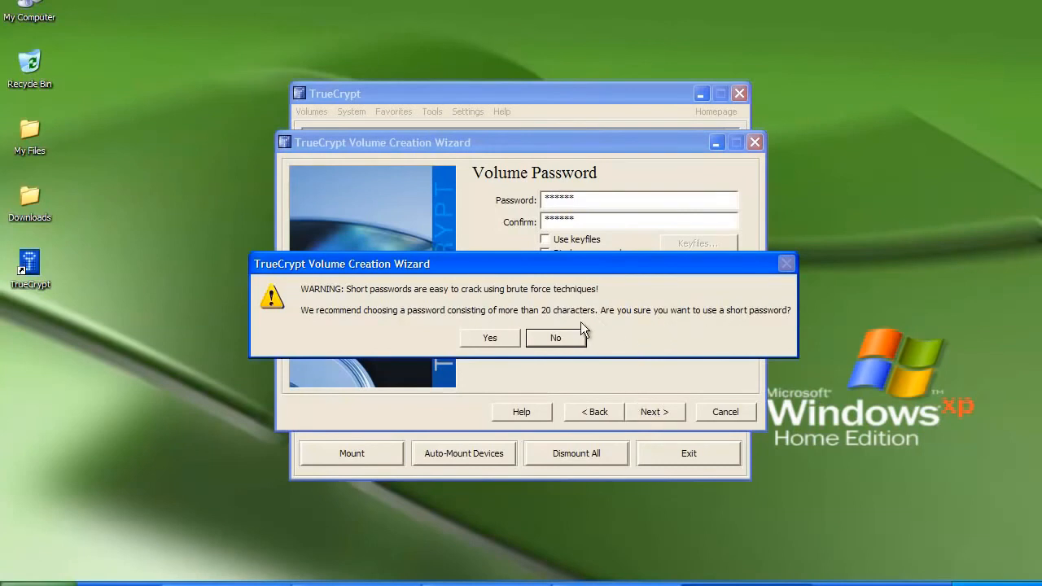
left_click(509, 336)
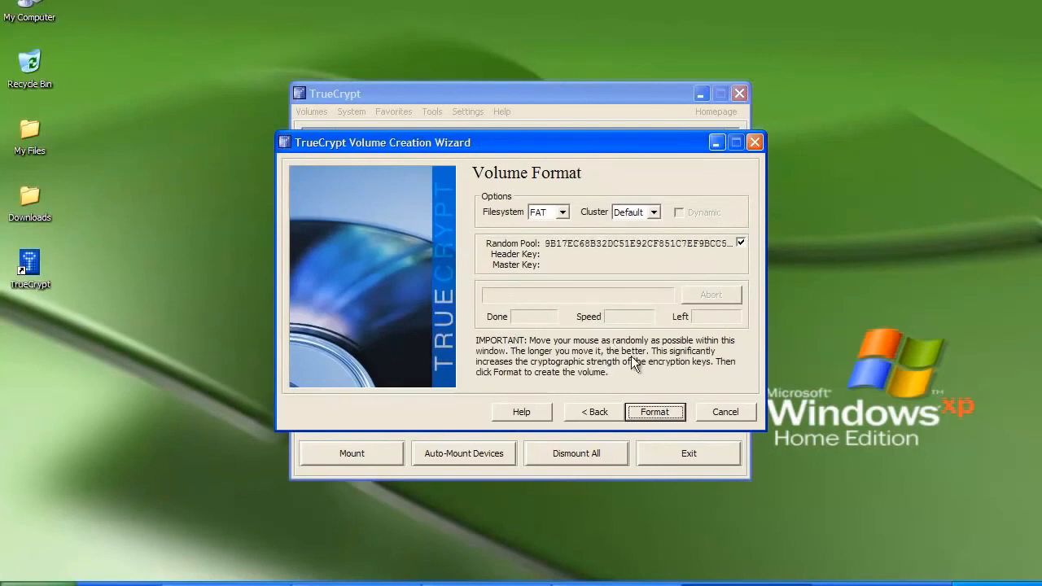
- Format the E:\sample volume and exit the wizard once it is created
left_click(652, 417)
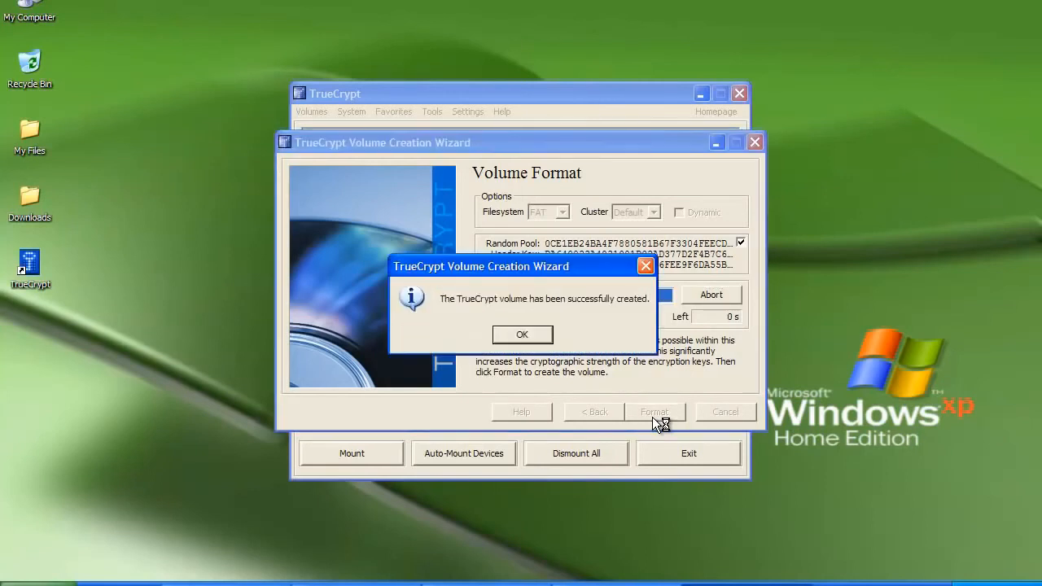
left_click(538, 335)
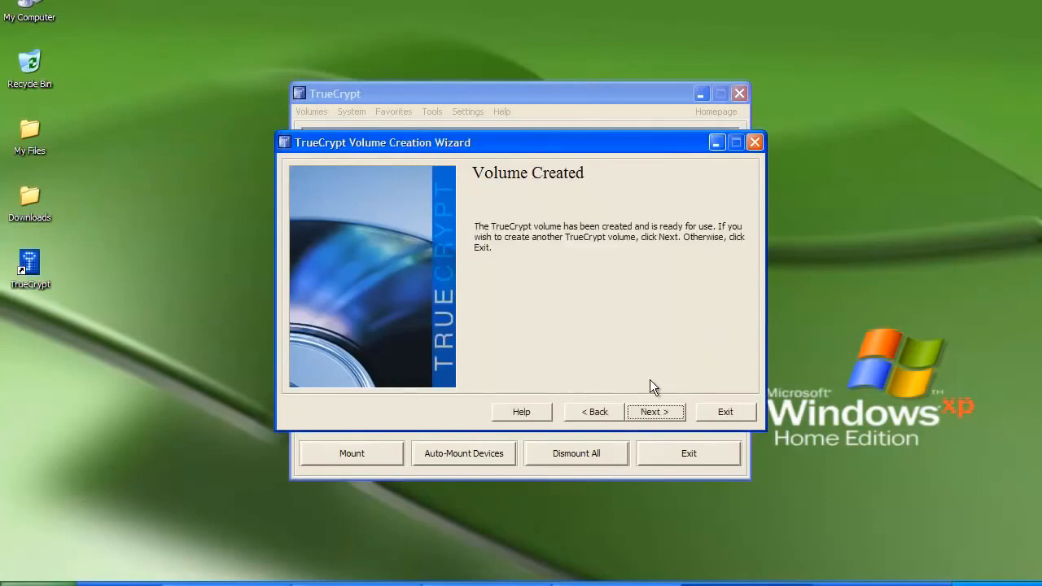
left_click(722, 415)
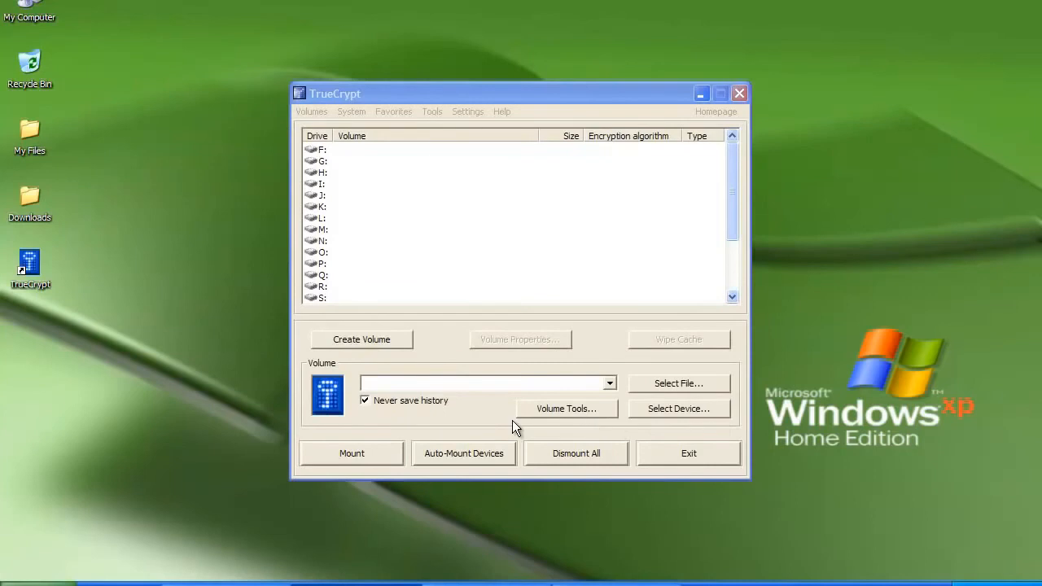
- Load E:\sample as the volume to mount and choose drive letter M:
left_click(644, 386)
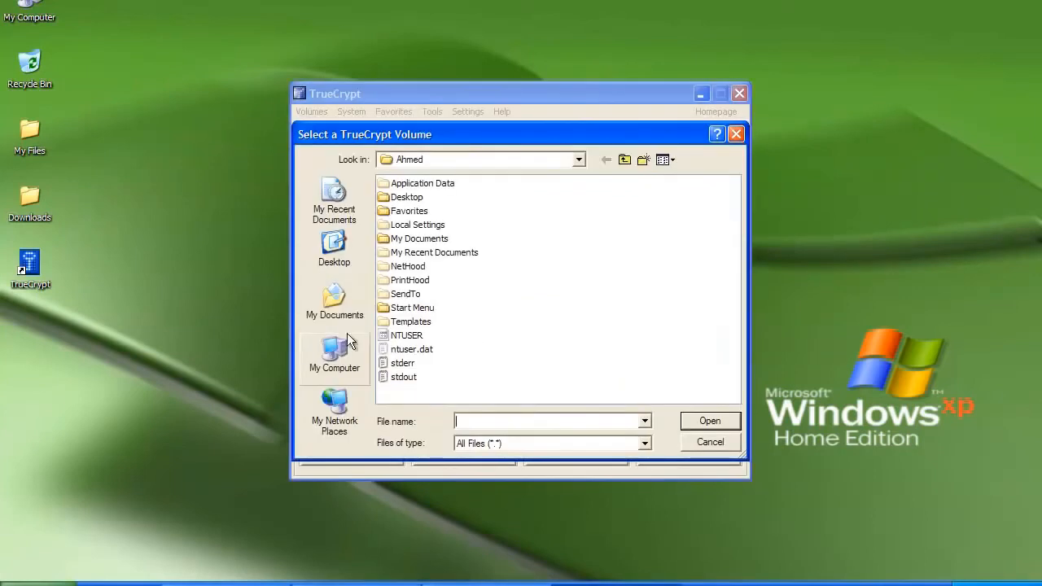
left_click(334, 354)
left_click(403, 184)
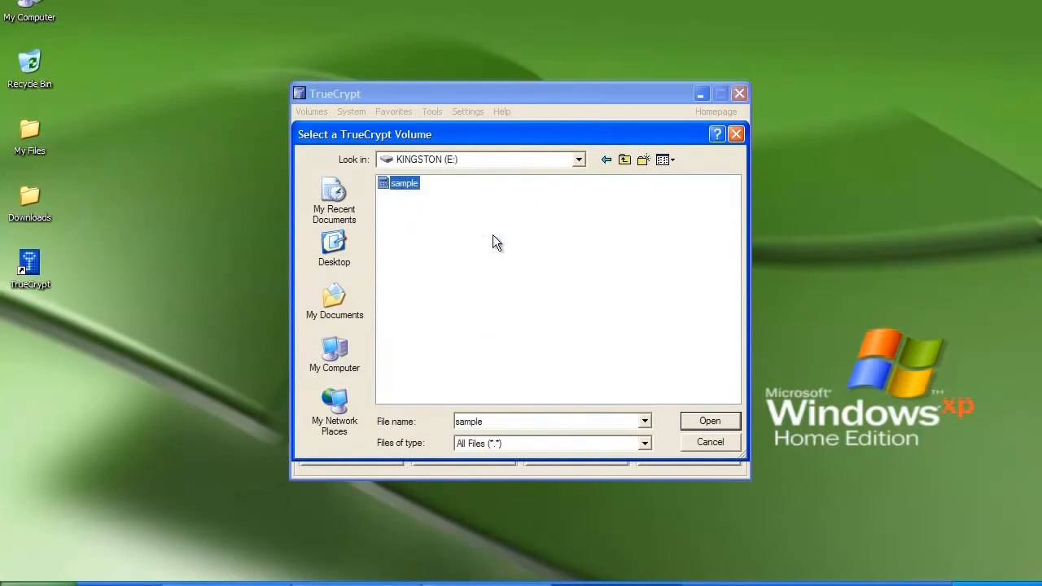
left_click(694, 416)
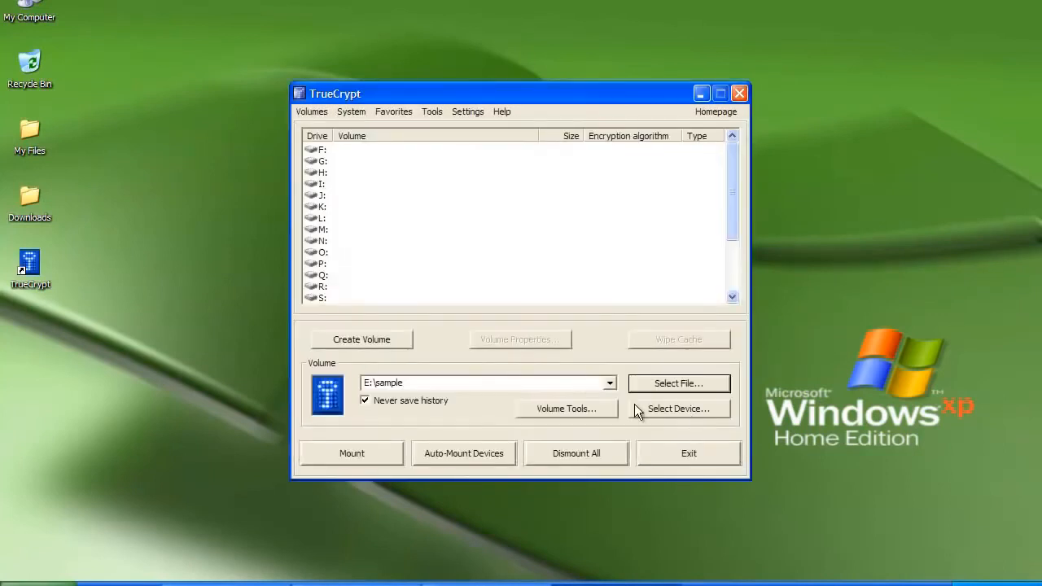
left_click(323, 232)
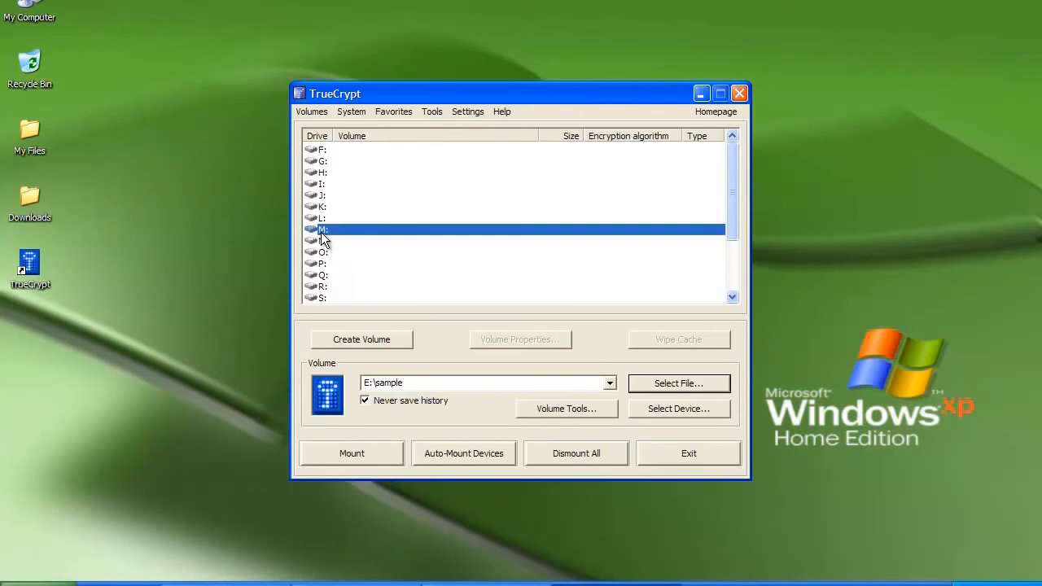
- Mount E:\sample as drive M: by entering its password
left_click(348, 452)
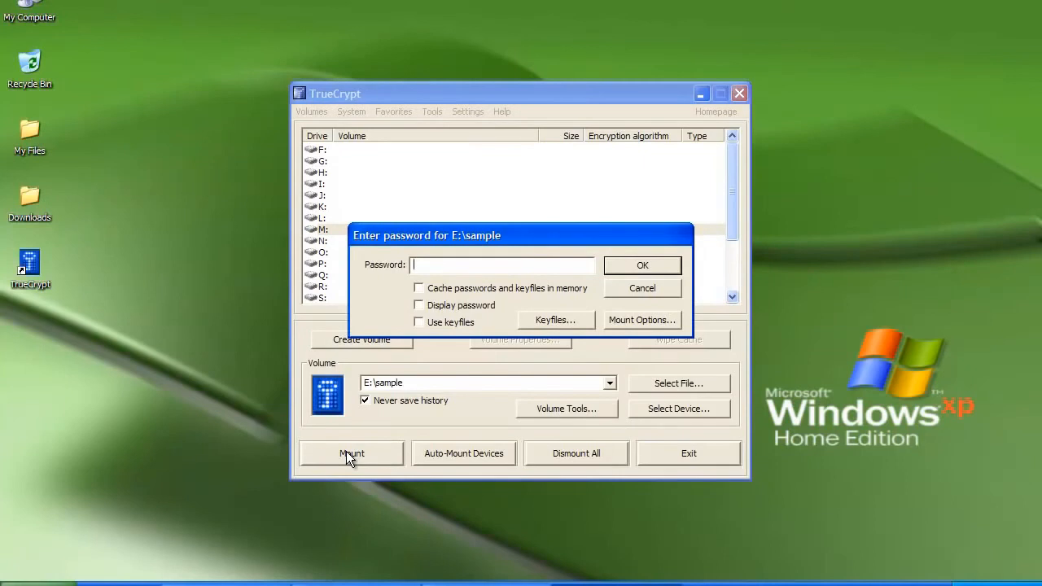
type("******")
key("Return")
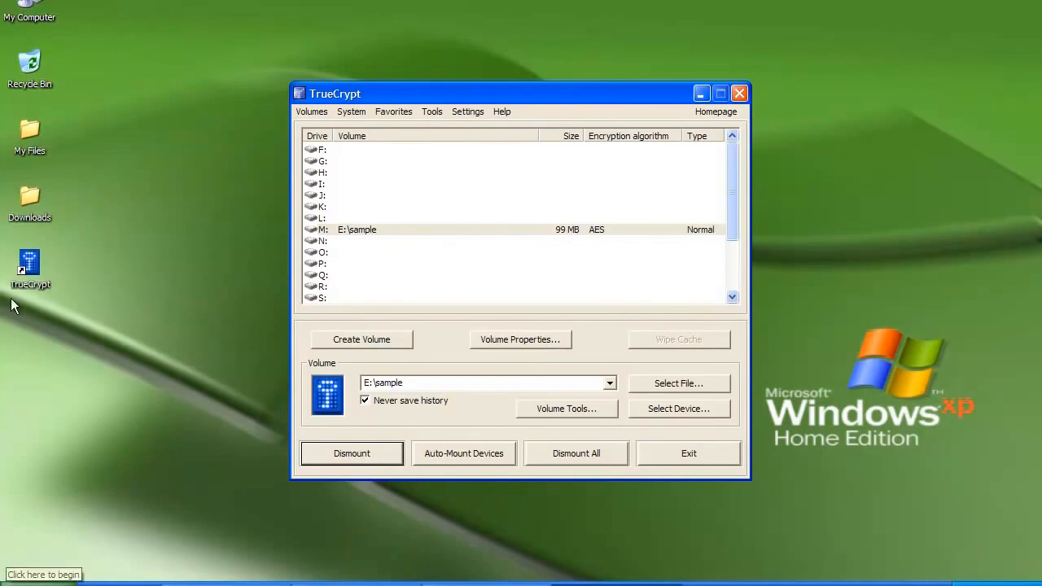
left_click(34, 8)
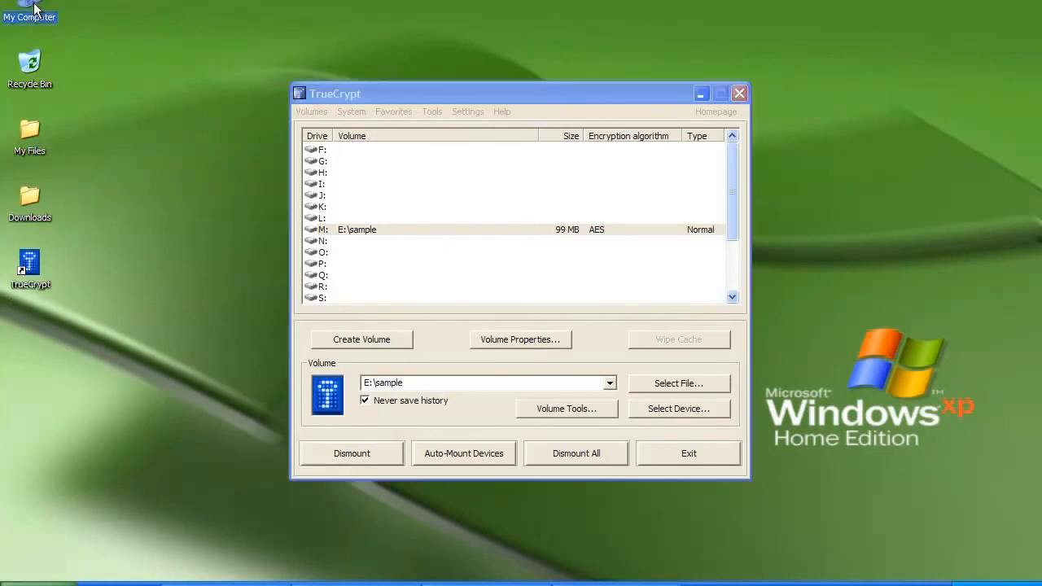
double_click(35, 8)
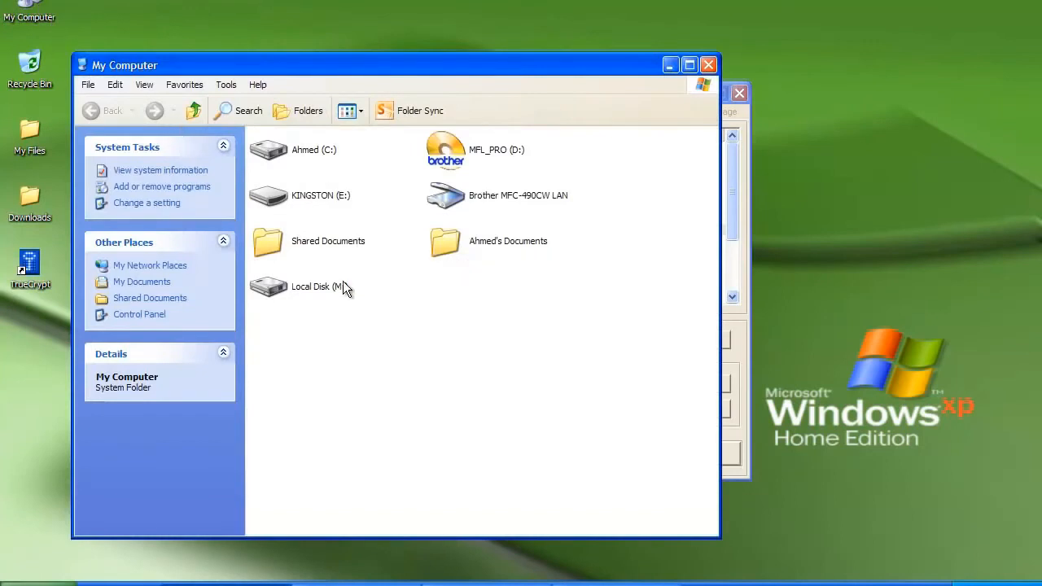
mouse_move(330, 286)
double_click(332, 286)
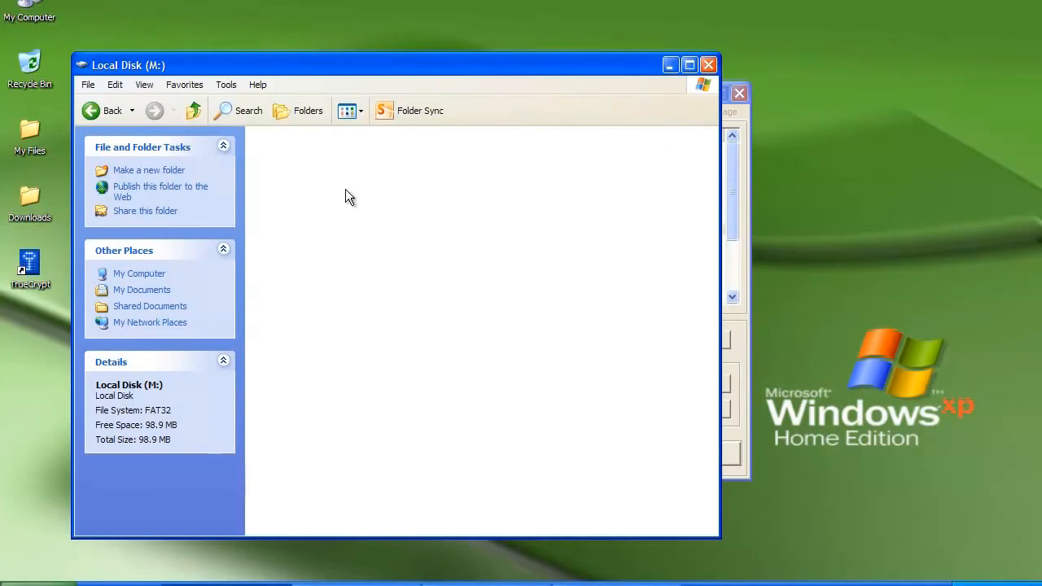
left_click(708, 70)
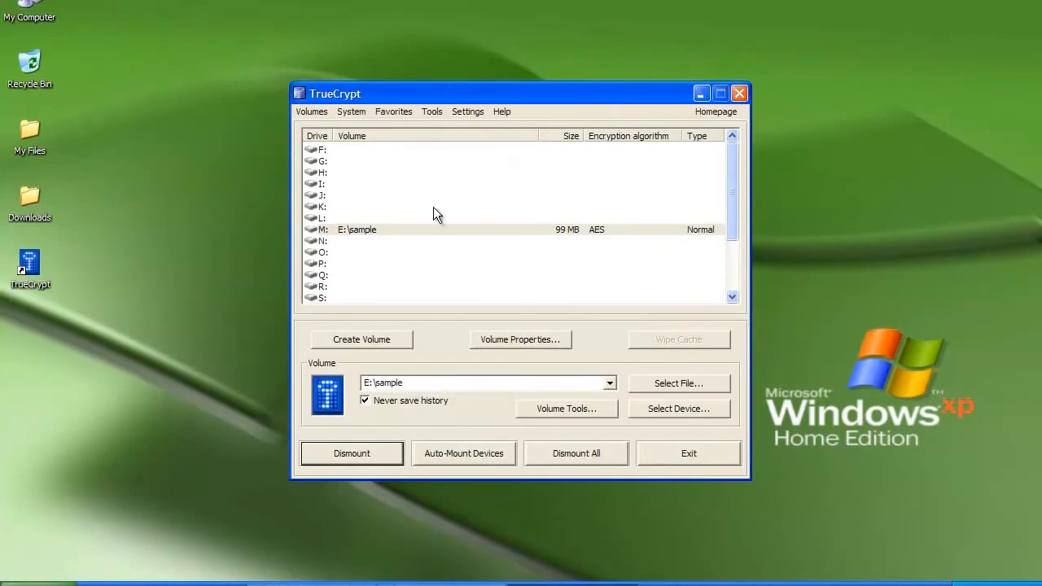
- Dismount the M: volume and reveal the hidden tray icons
left_click(406, 231)
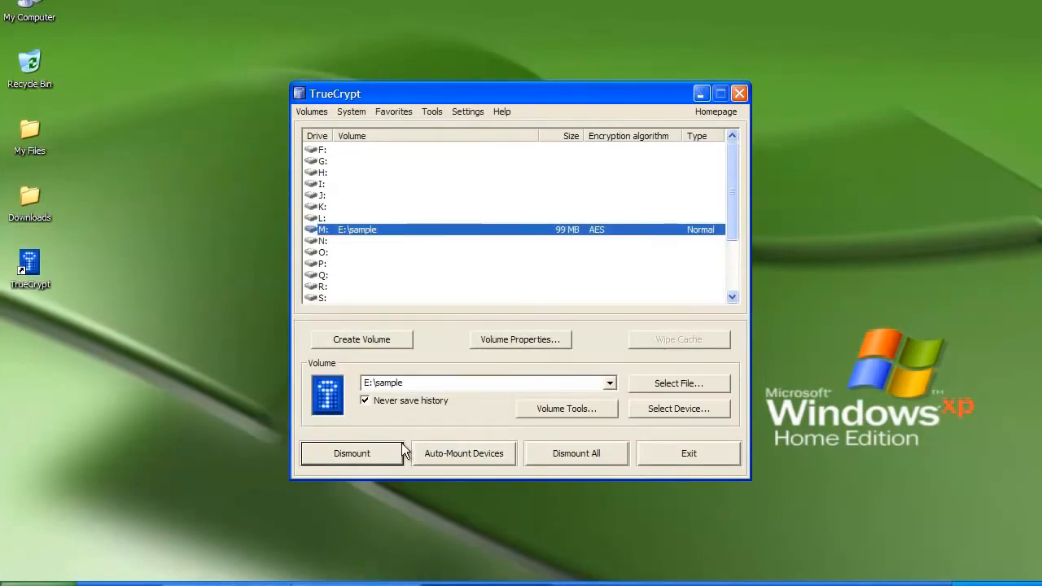
left_click(362, 458)
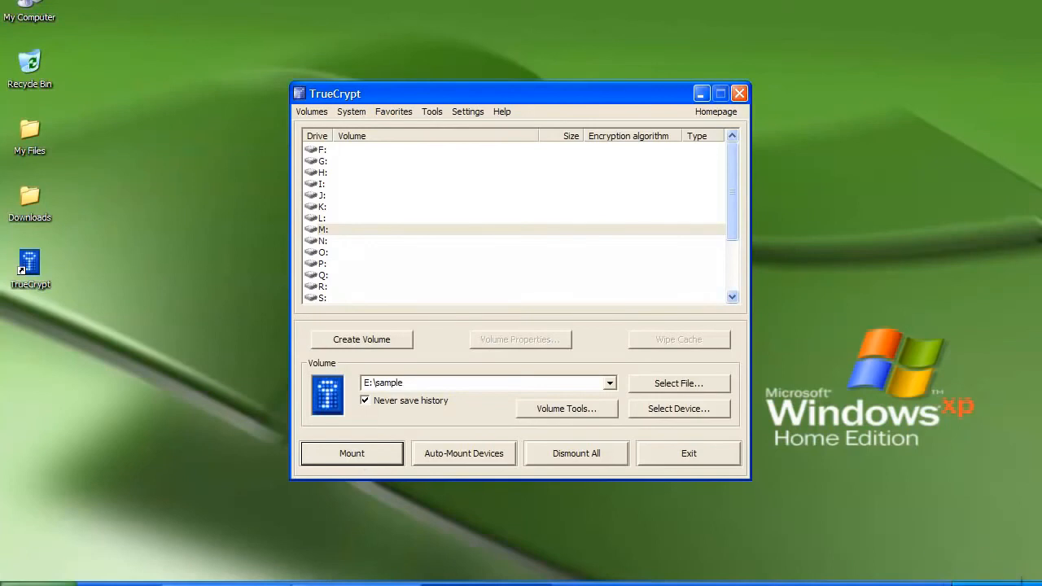
left_click(954, 584)
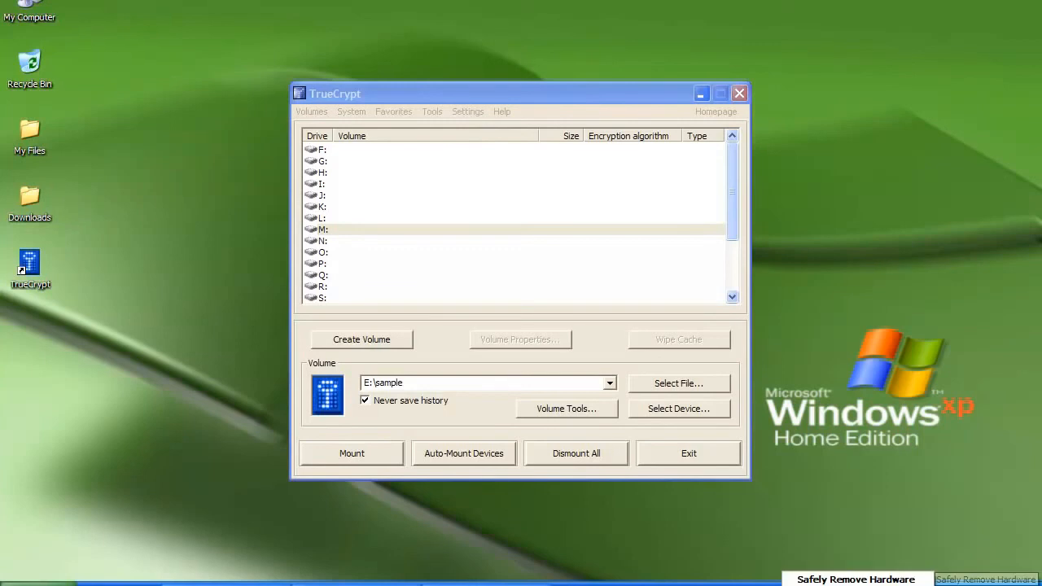
- Stop the Kingston DataTraveler 2.0 USB Mass Storage Device and close Safely Remove Hardware
left_click(875, 580)
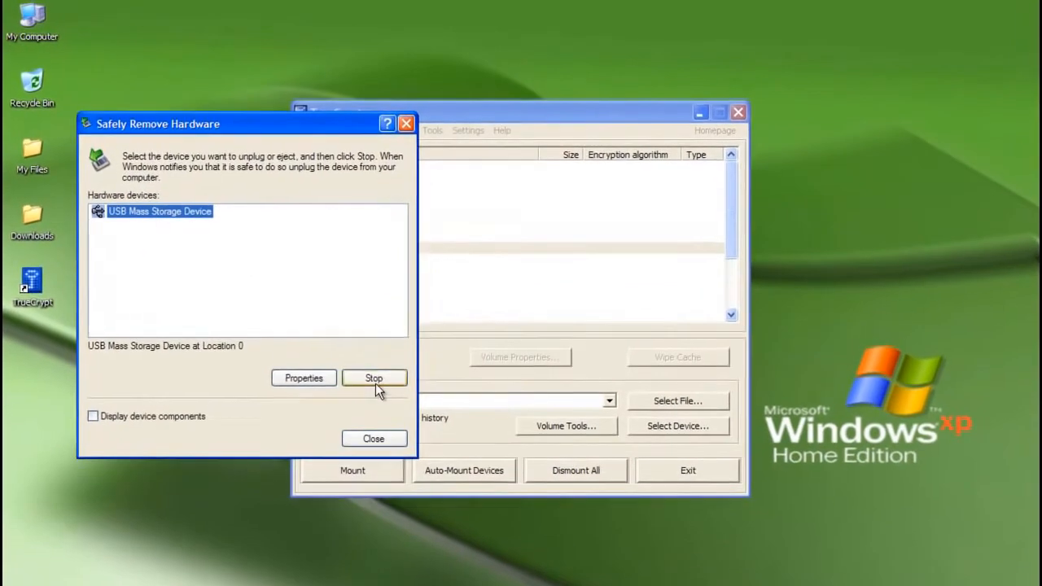
left_click(374, 379)
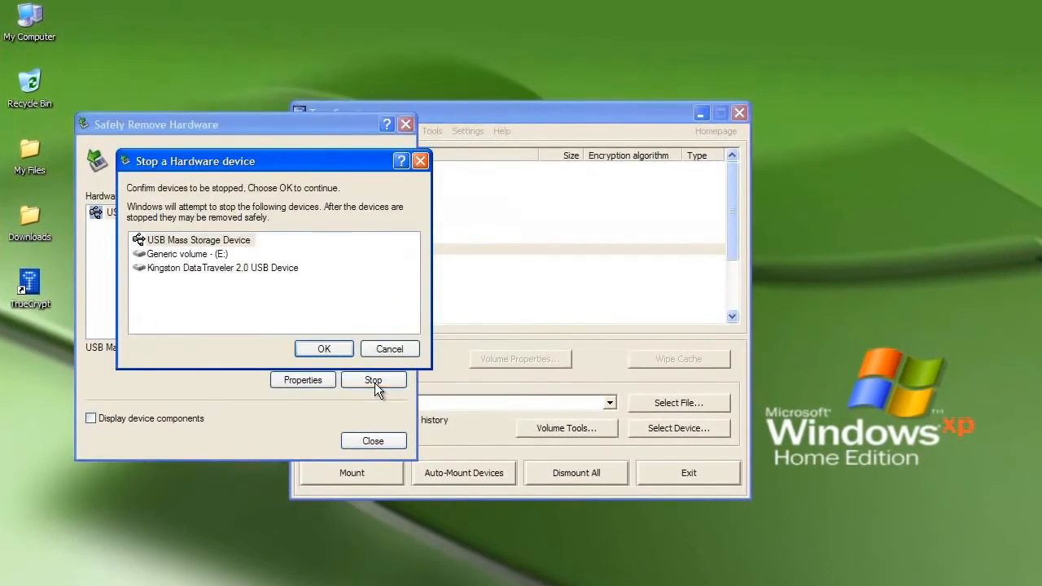
left_click(252, 271)
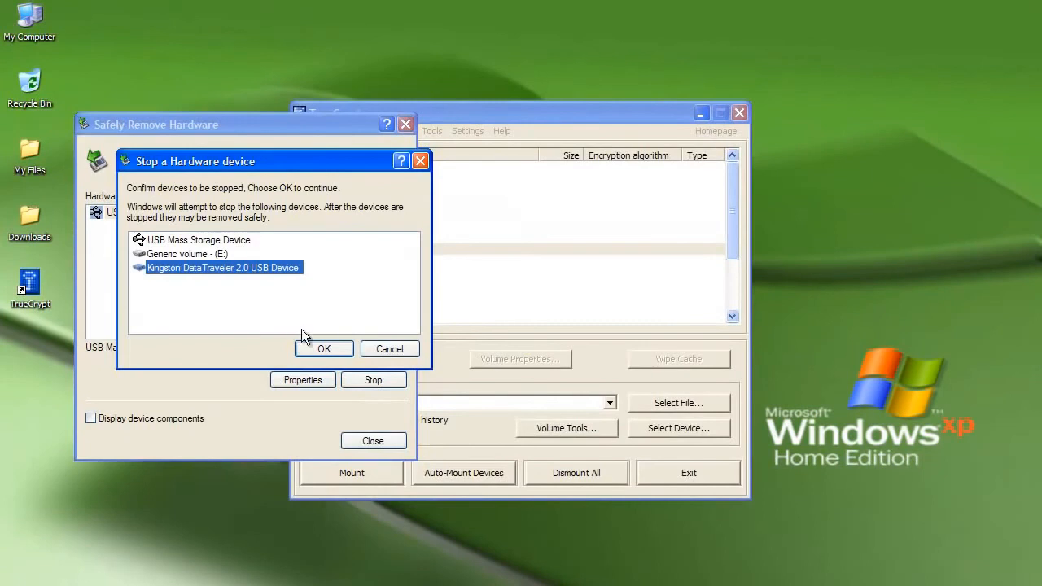
left_click(310, 349)
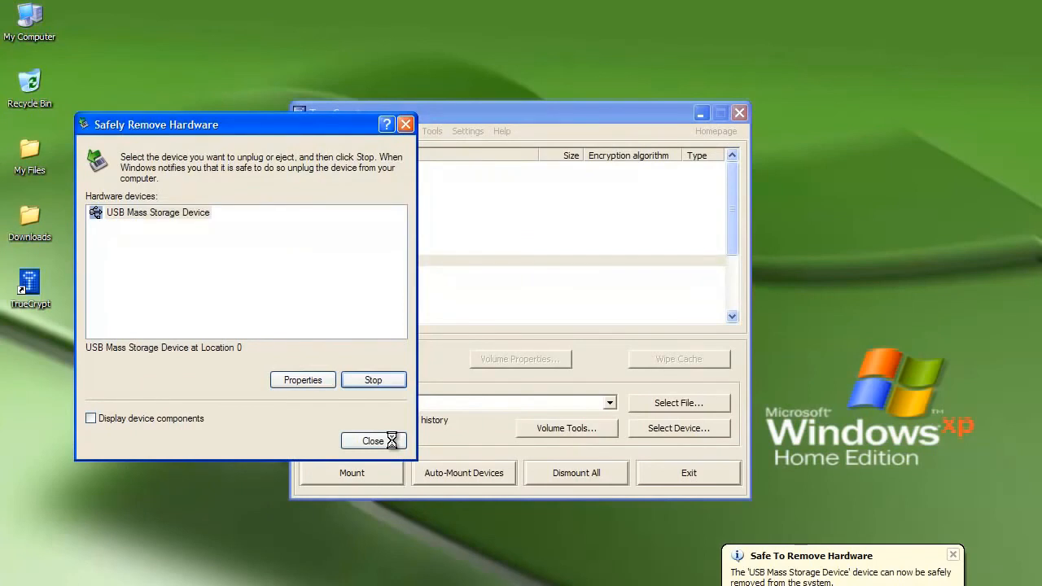
left_click(373, 441)
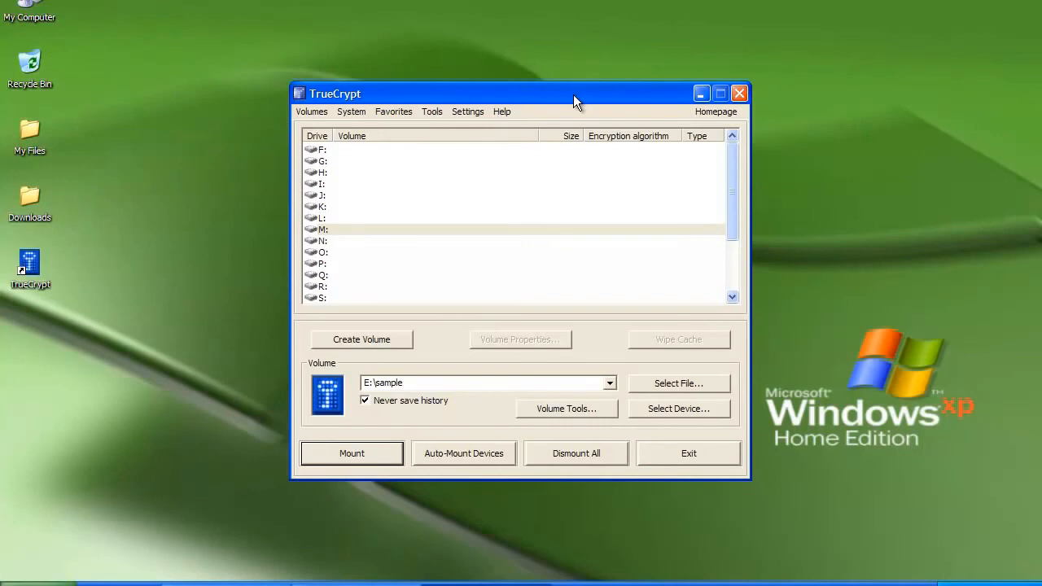
- Create the traveler disk files in the root of KINGSTON (E:\) with Traveler Disk Setup, then close it
left_click(433, 113)
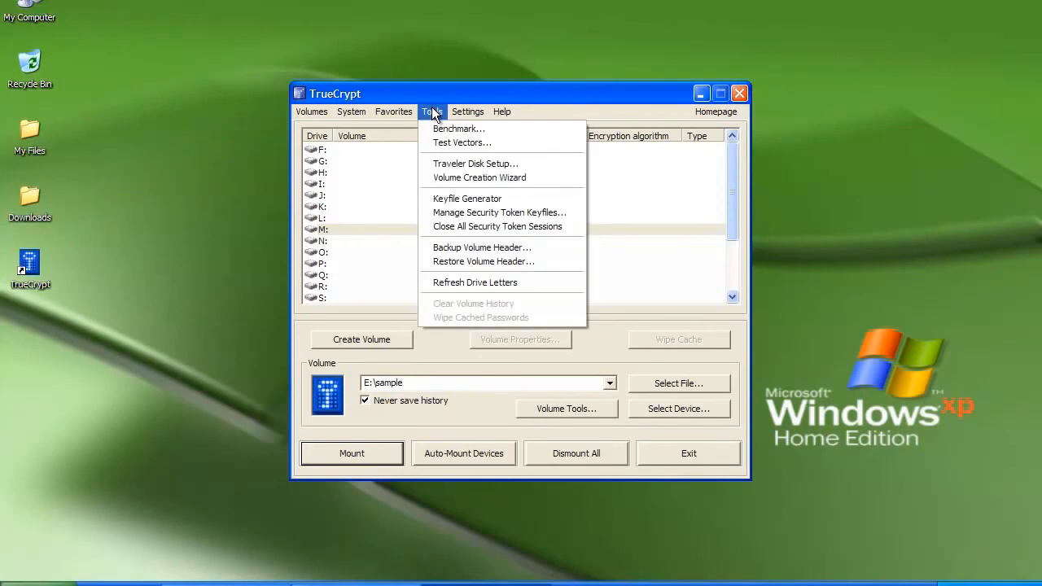
left_click(441, 166)
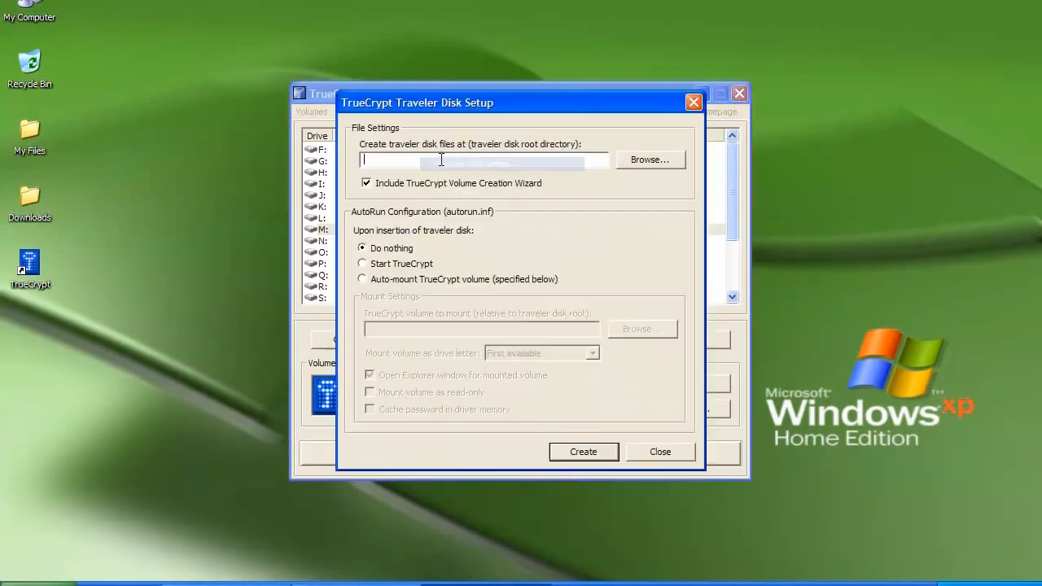
left_click(638, 162)
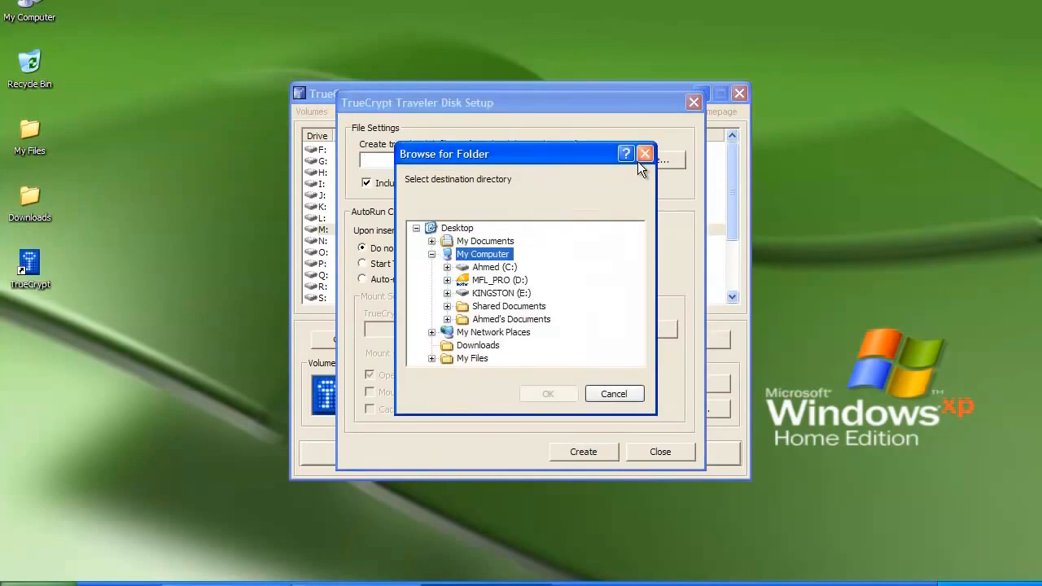
left_click(509, 293)
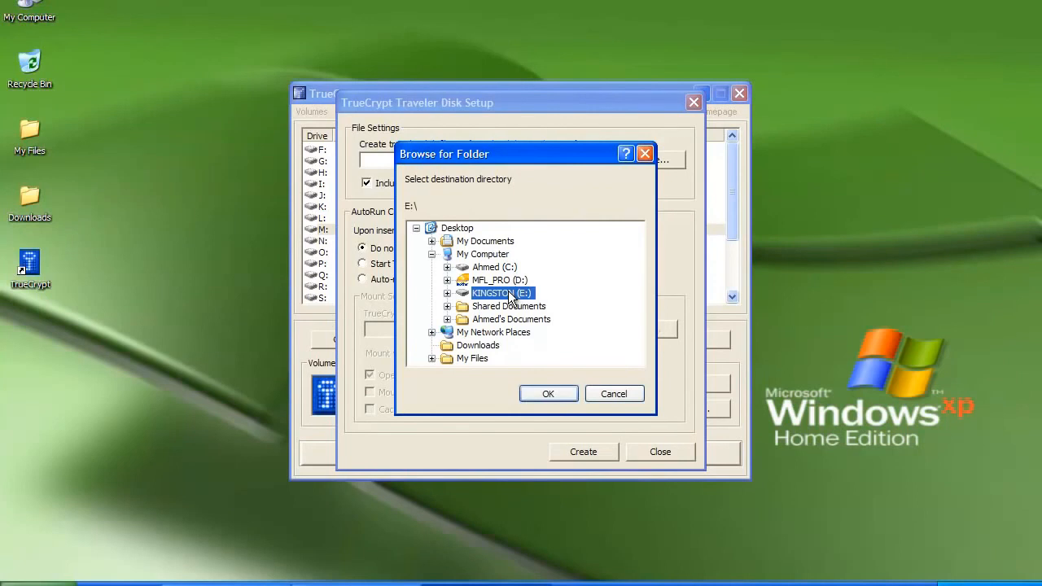
left_click(530, 391)
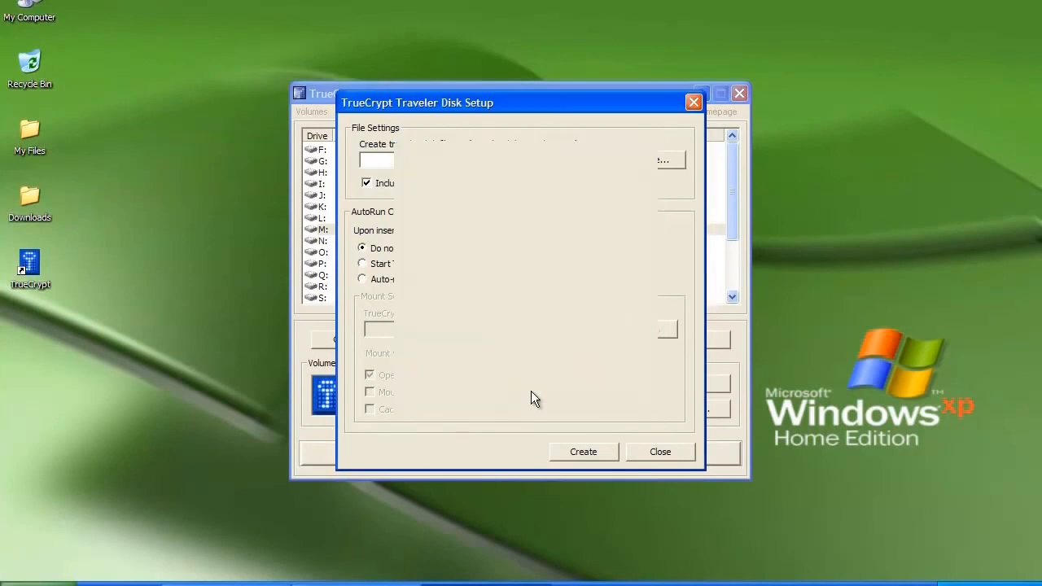
left_click(569, 451)
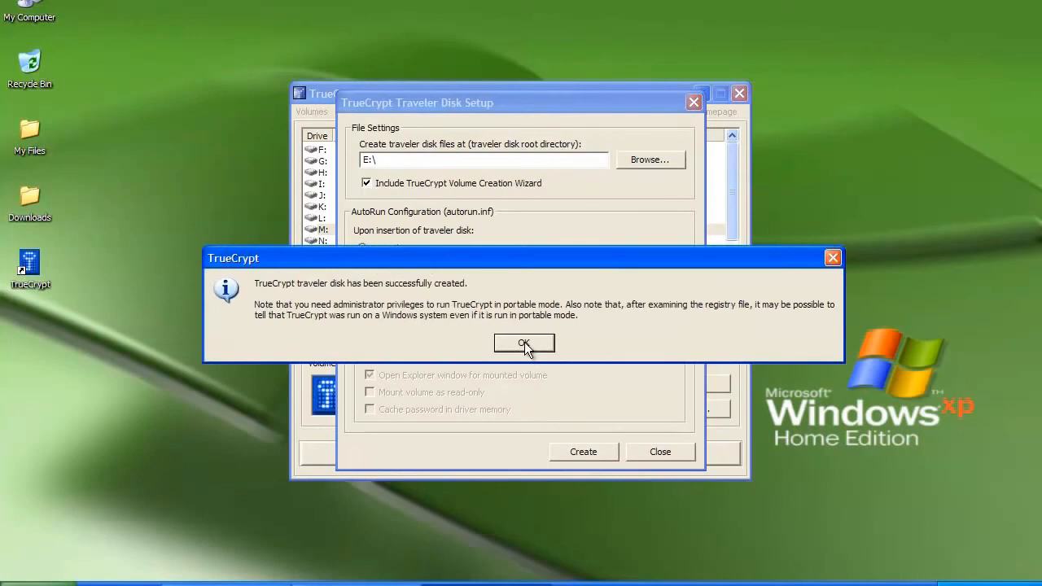
left_click(524, 343)
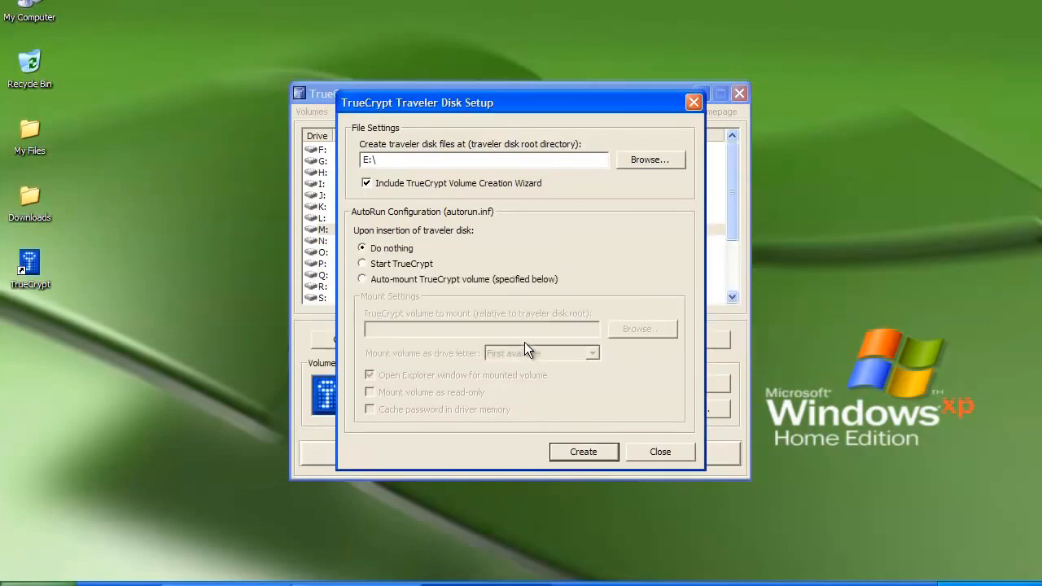
left_click(662, 451)
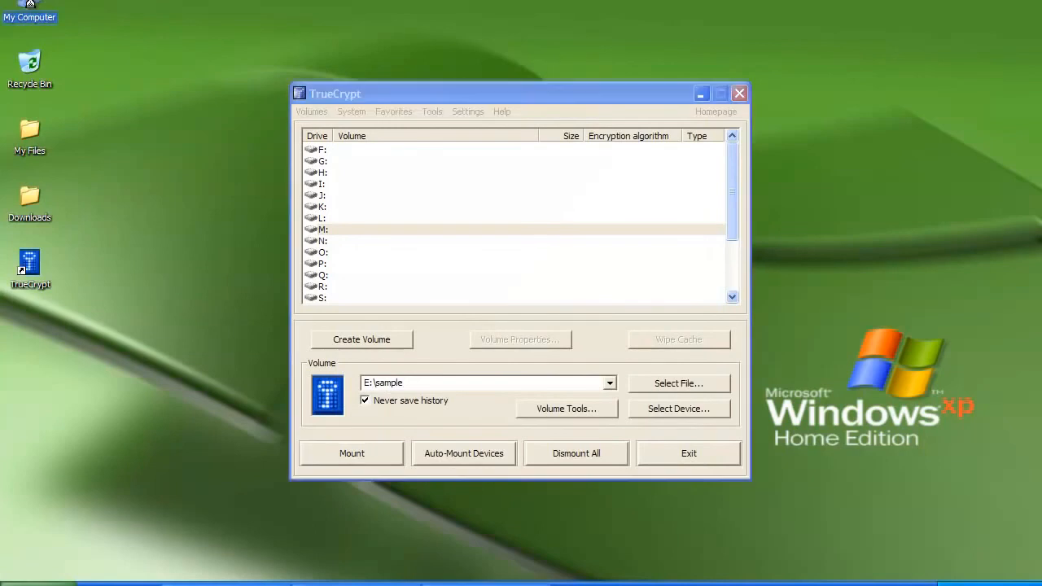
- Browse to E:\TrueCrypt in My Computer and launch the portable TrueCrypt.exe
double_click(31, 4)
double_click(330, 224)
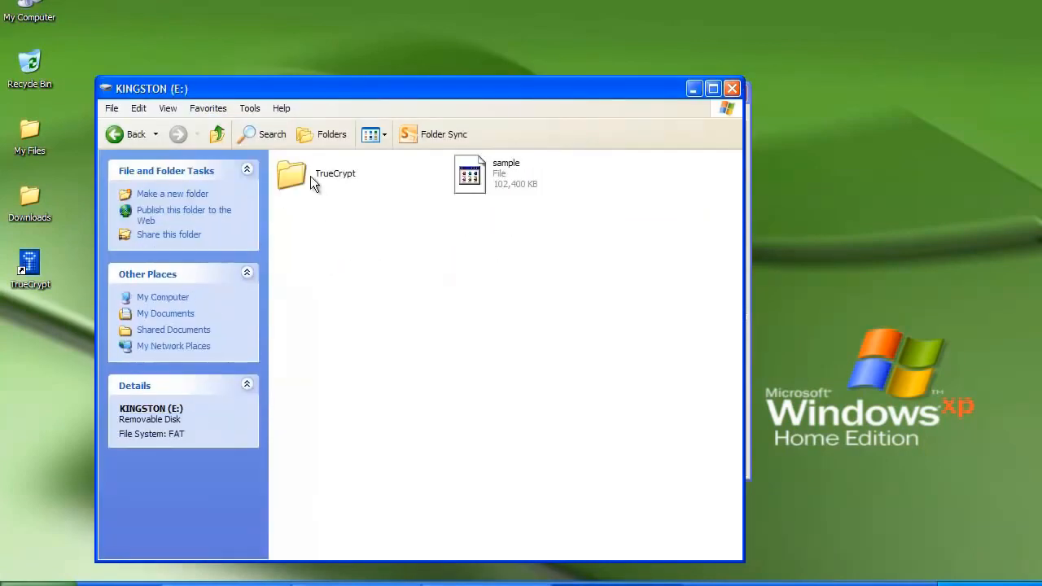
double_click(302, 176)
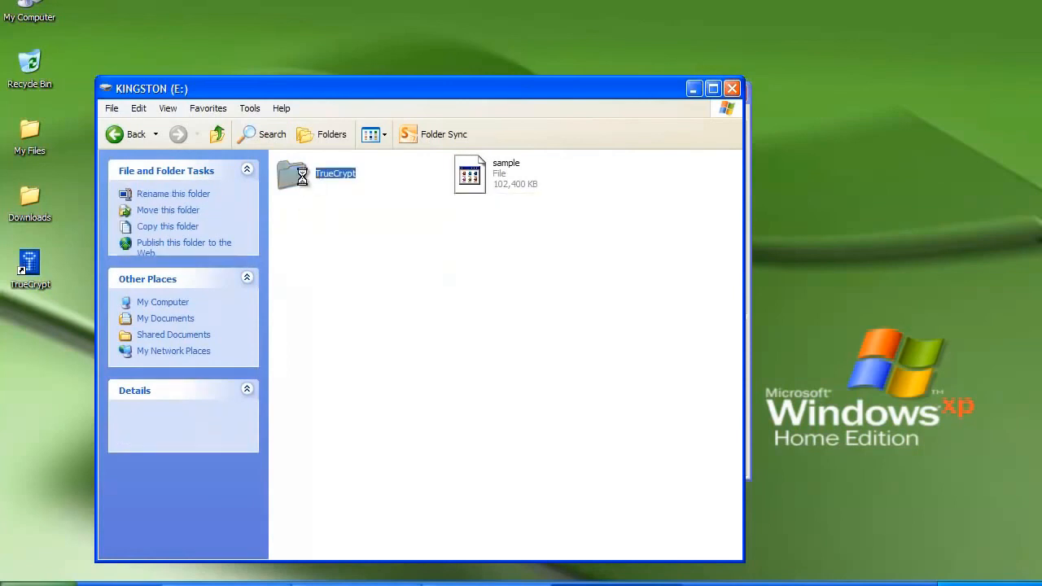
mouse_move(485, 174)
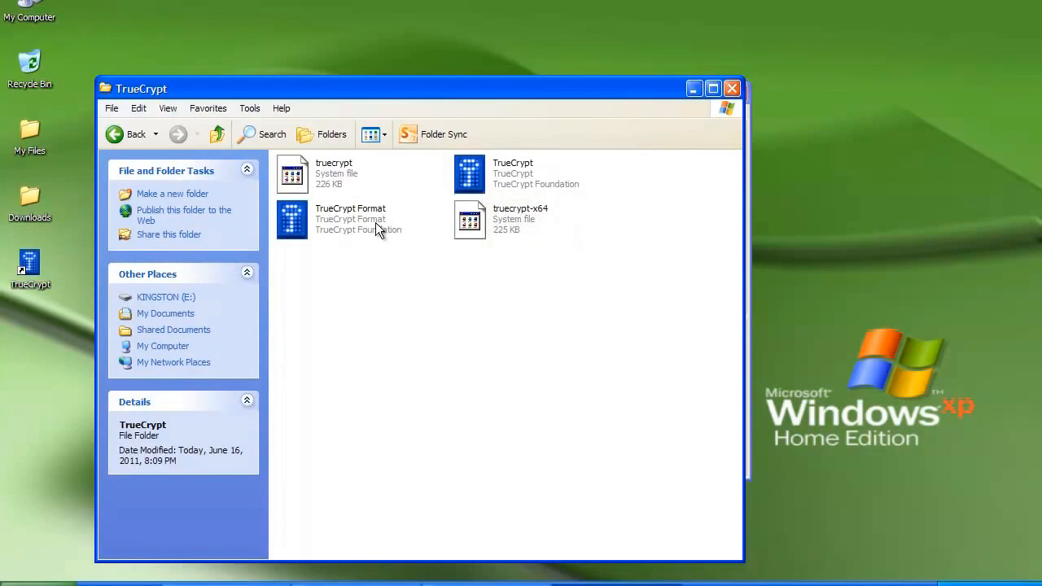
mouse_move(501, 177)
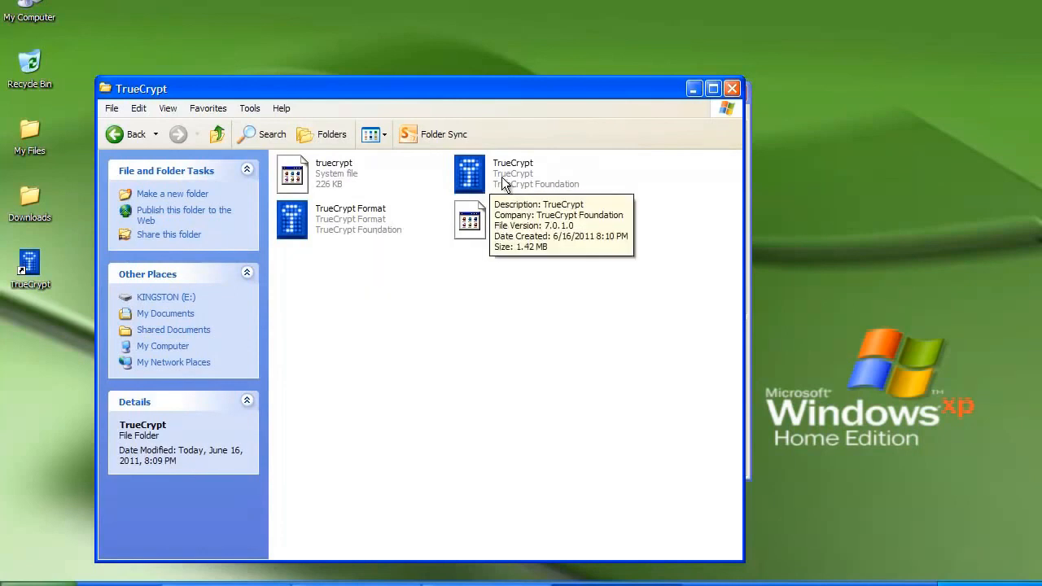
double_click(501, 176)
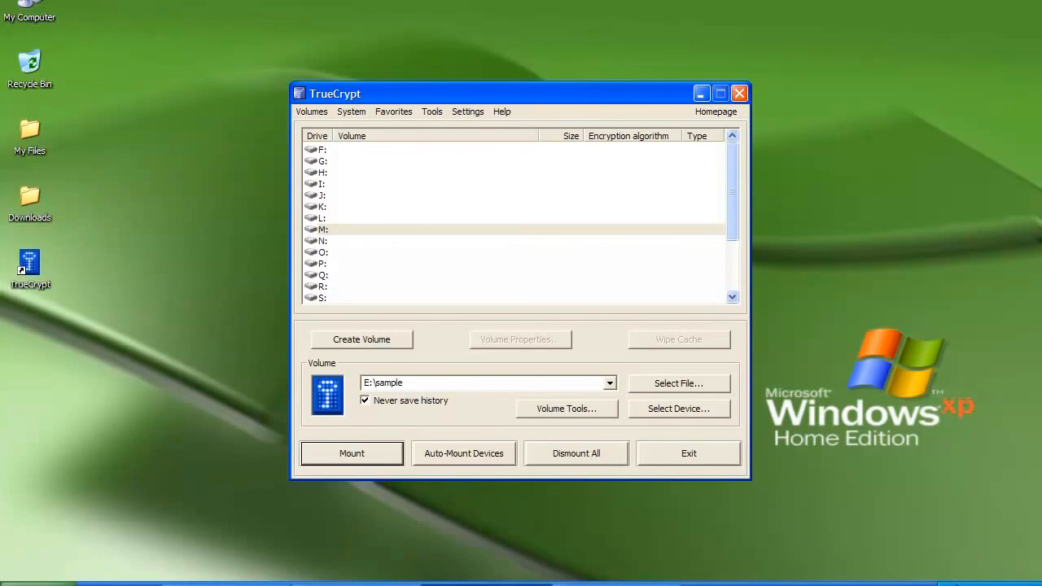
- Reopen the E:\TrueCrypt folder from My Computer and select TrueCrypt.exe to relaunch it
right_click(954, 584)
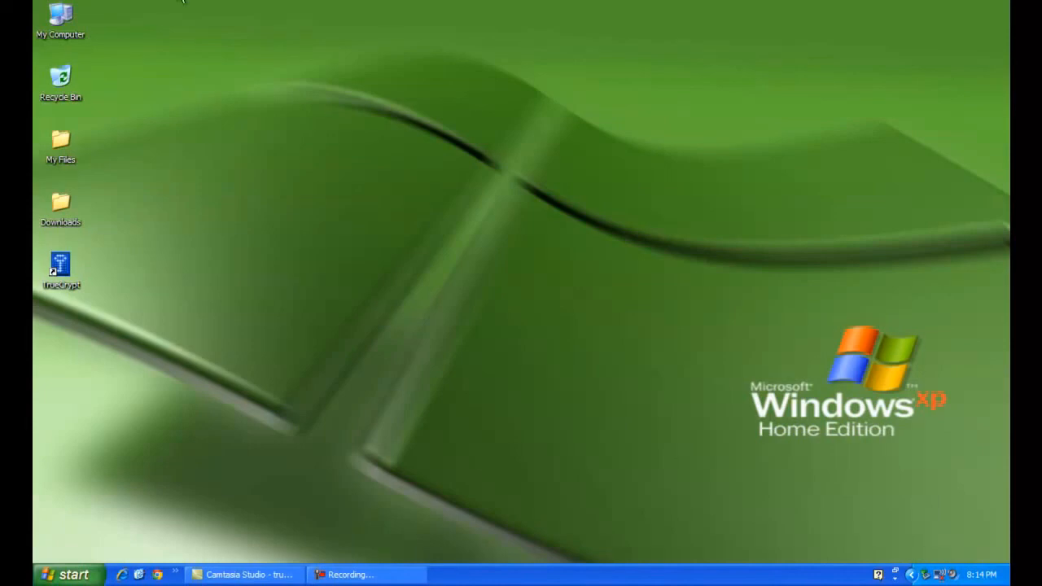
left_click(54, 32)
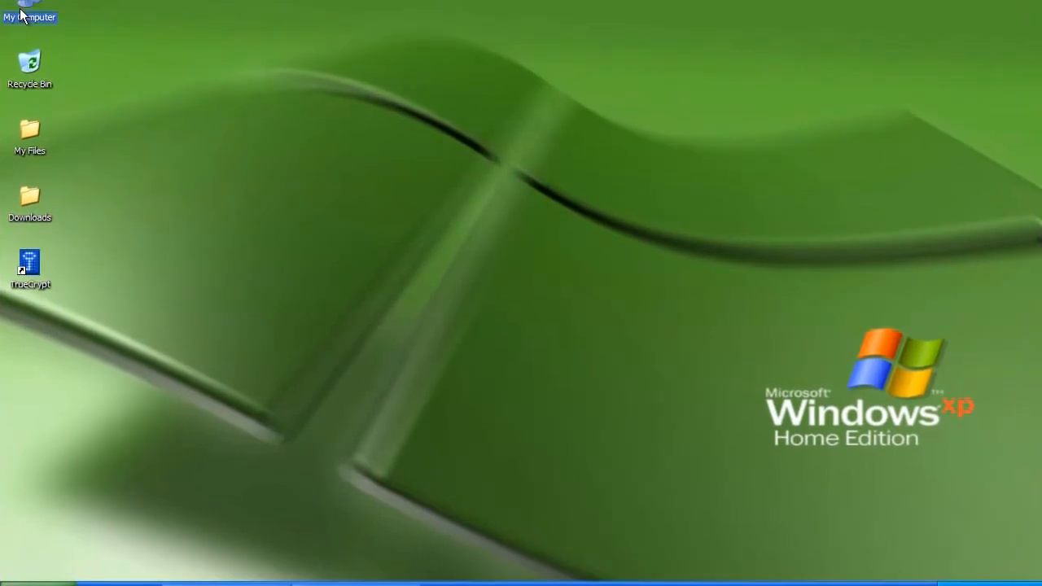
double_click(22, 15)
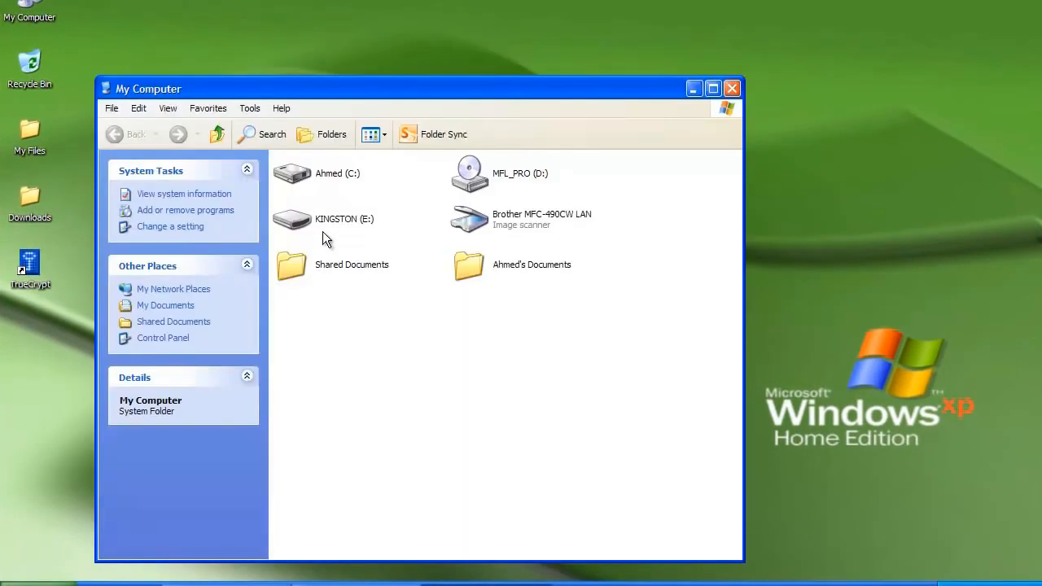
left_click(324, 225)
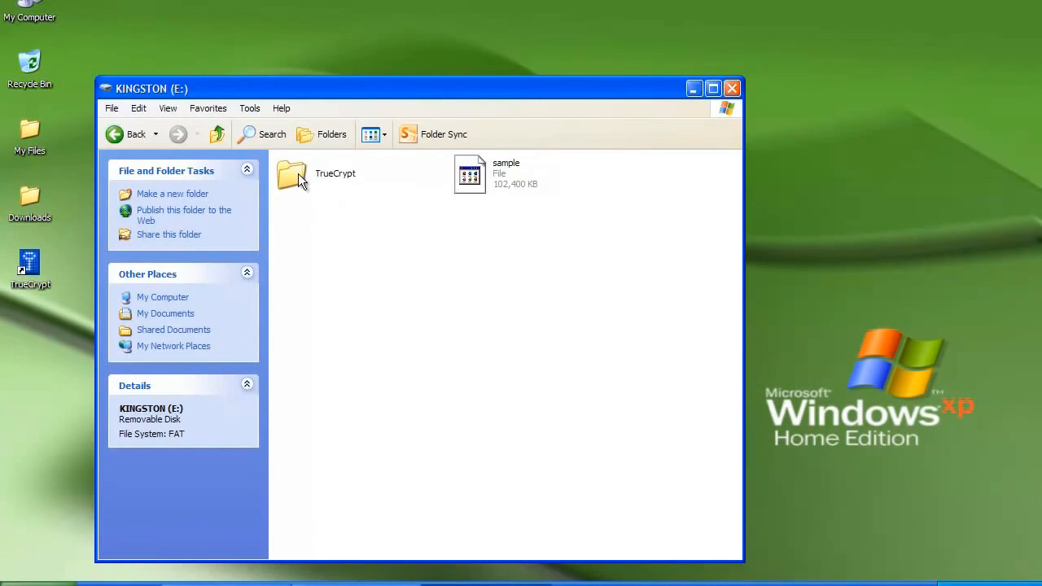
left_click(298, 173)
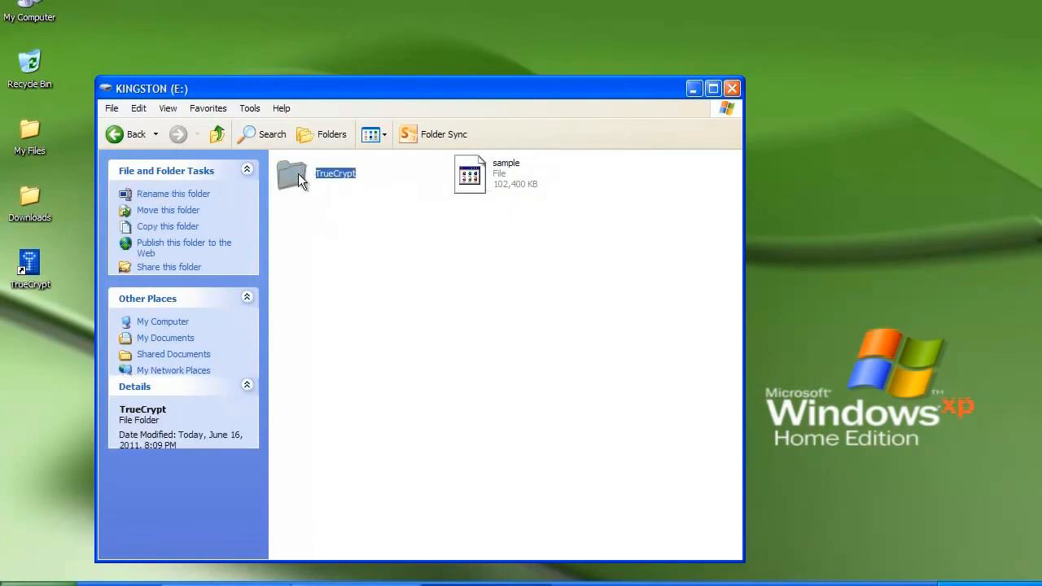
double_click(298, 173)
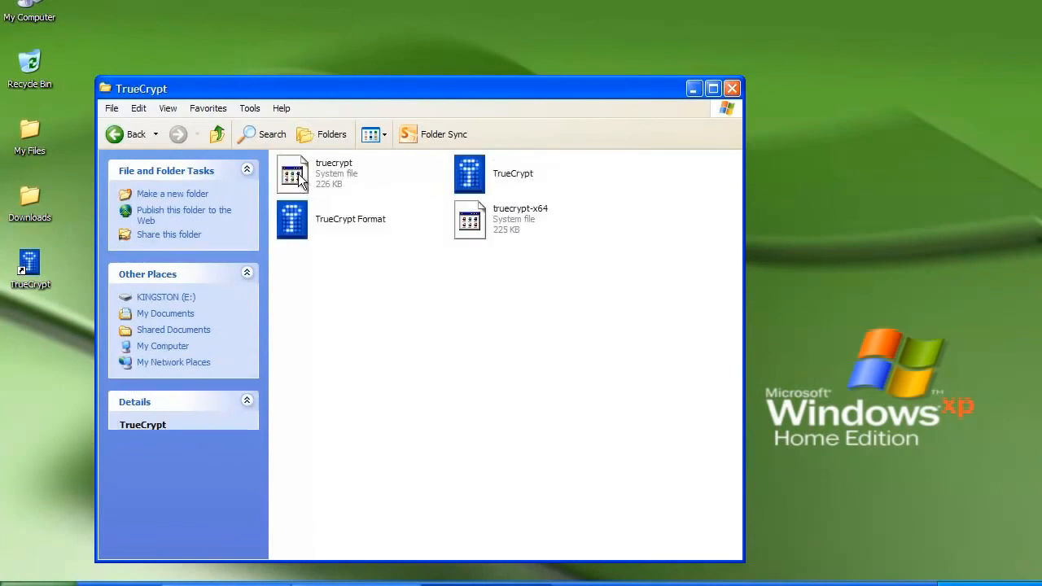
left_click(507, 167)
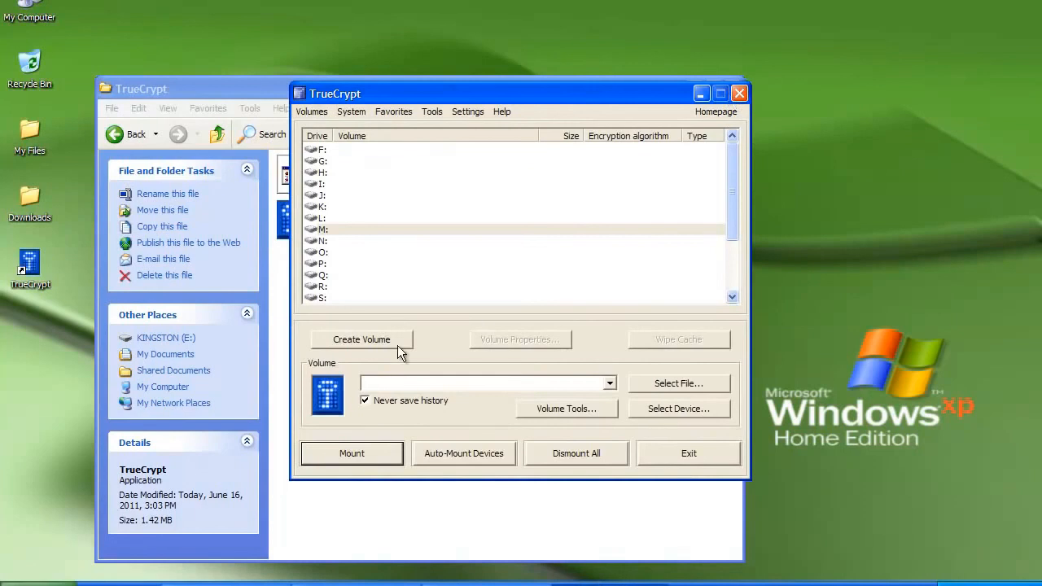
- Select the volume file E:\sample on the KINGSTON drive
left_click(682, 383)
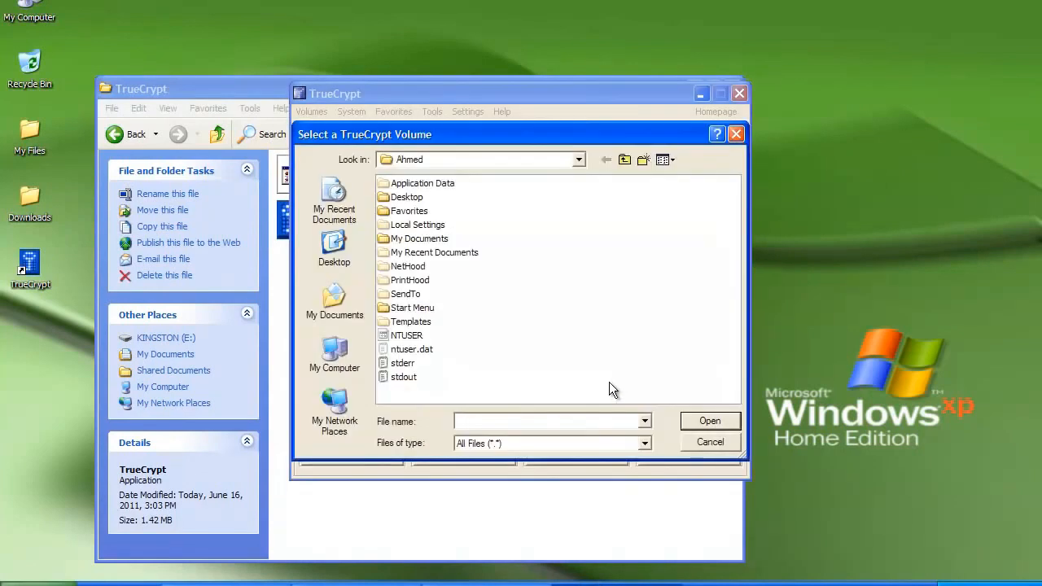
left_click(346, 354)
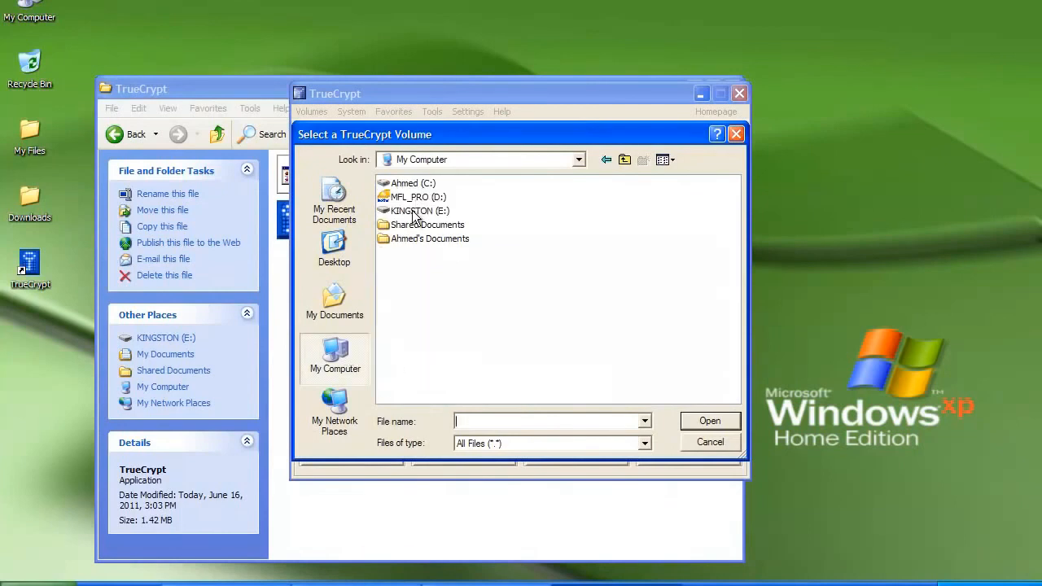
double_click(414, 213)
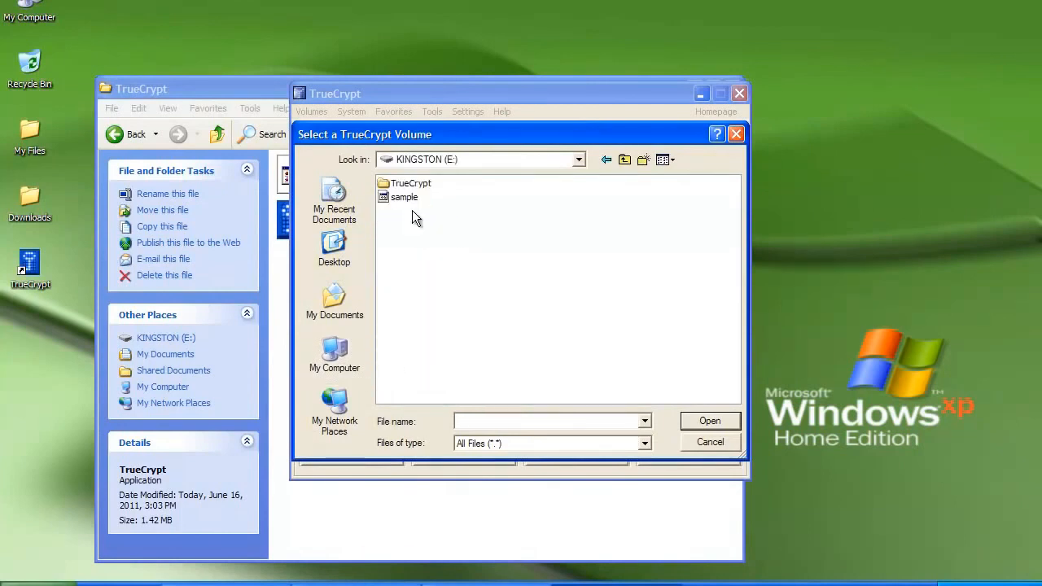
left_click(407, 200)
left_click(697, 420)
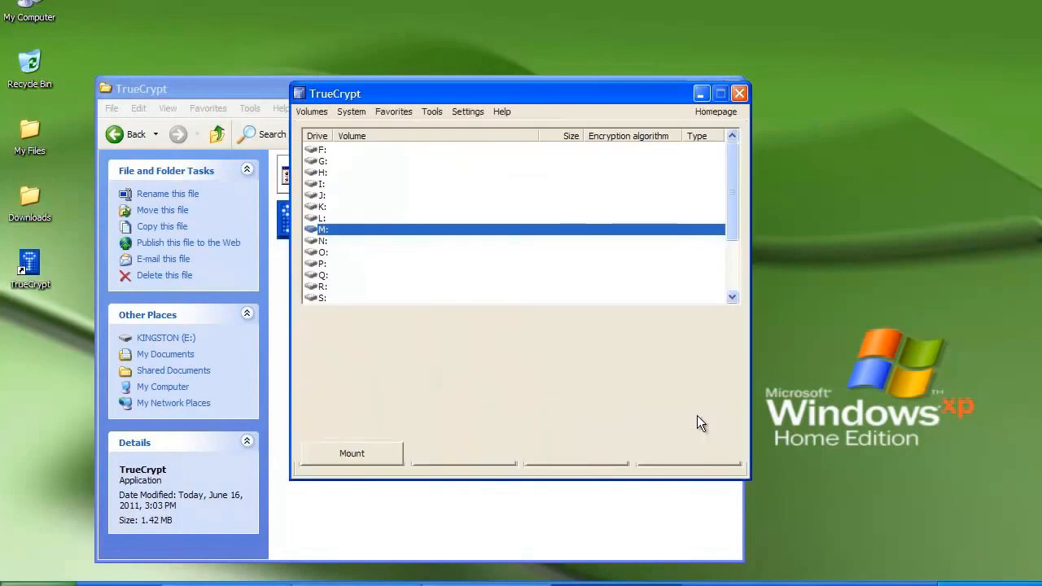
- Mount the sample volume as drive O:, entering its password
left_click(326, 253)
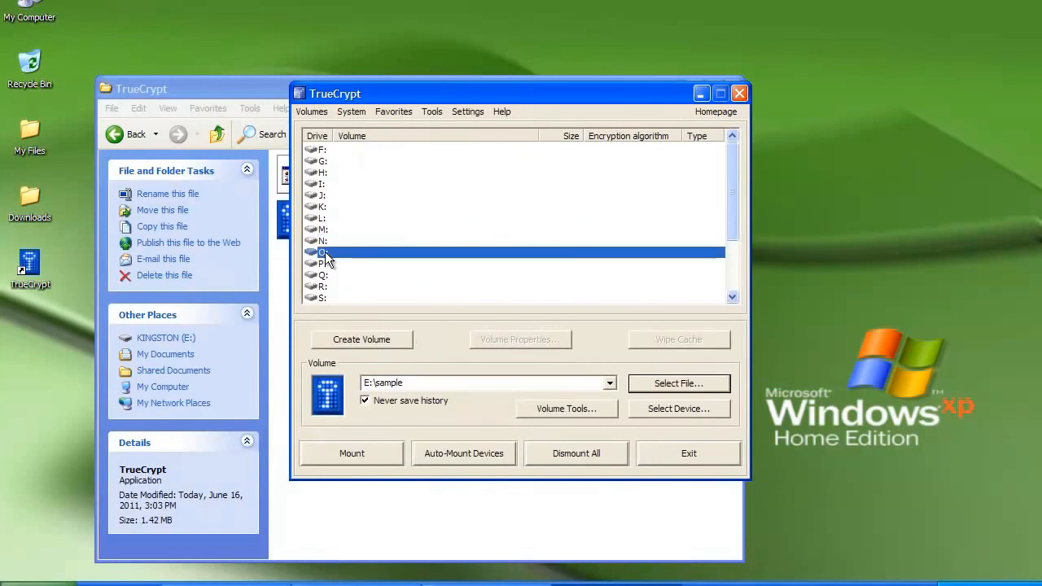
left_click(351, 448)
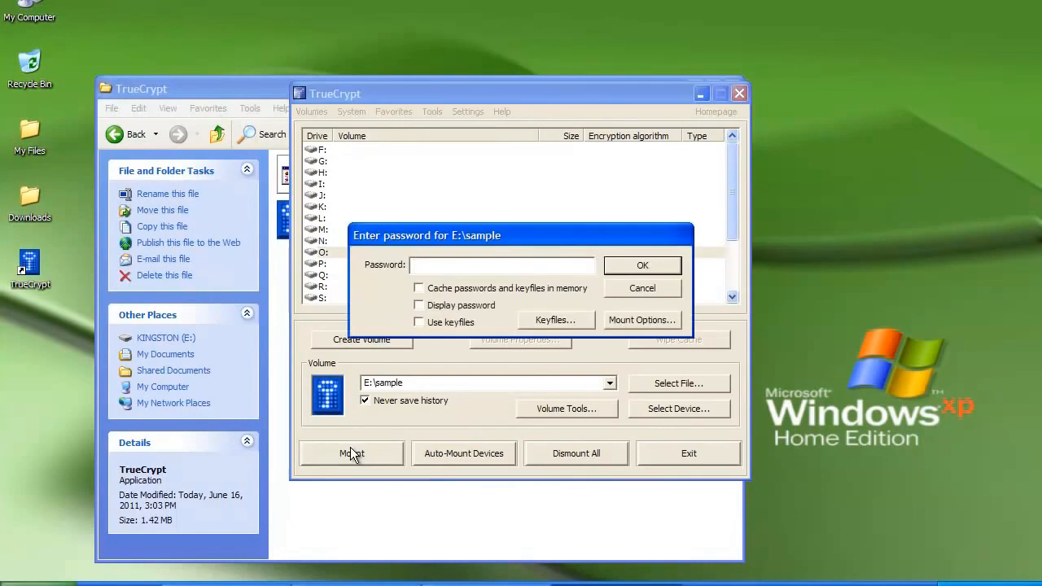
type("******")
left_click(622, 272)
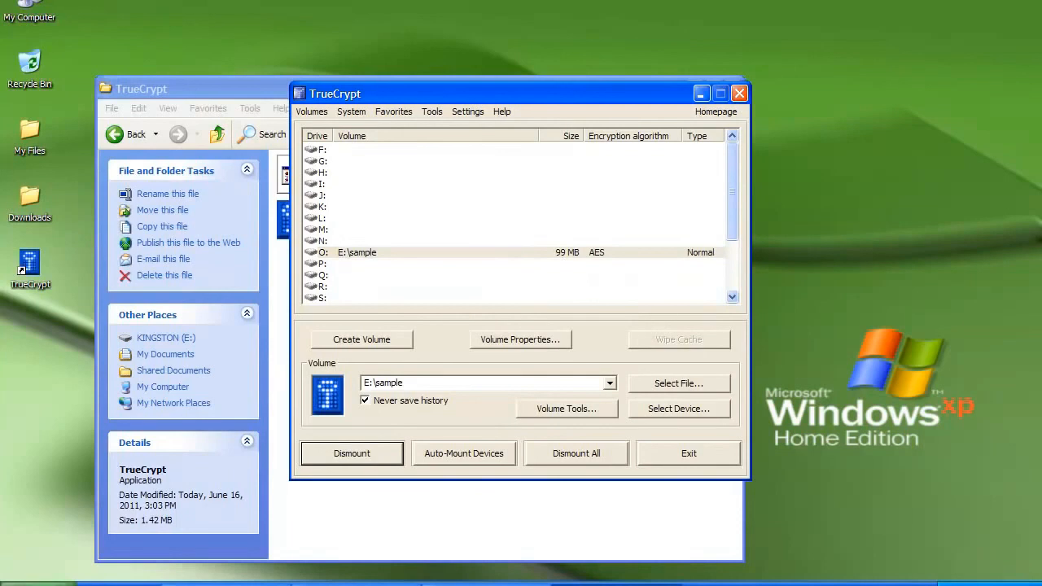
- Start Notepad and type 'this was a test'
left_click(37, 582)
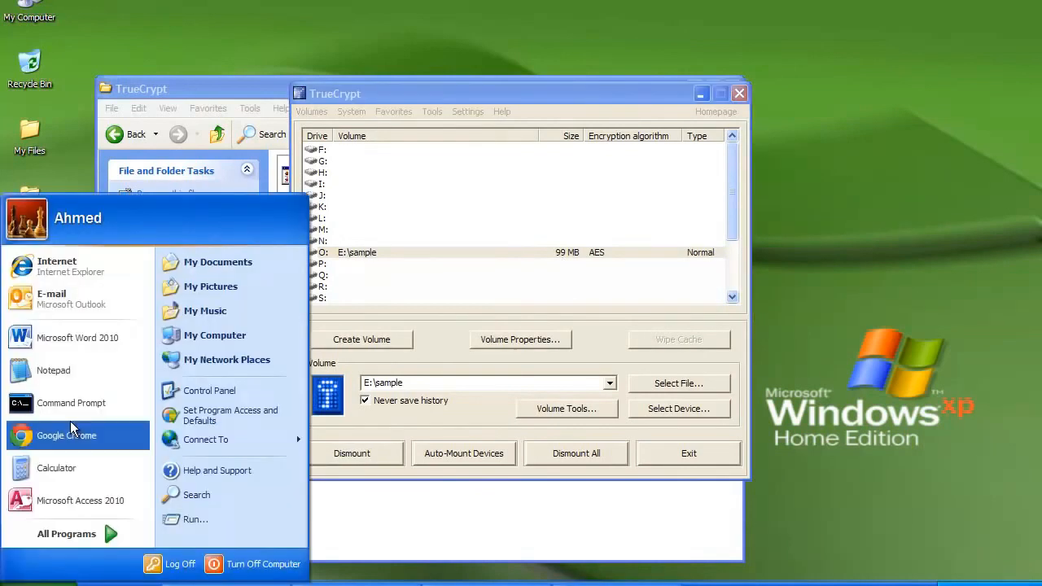
left_click(94, 369)
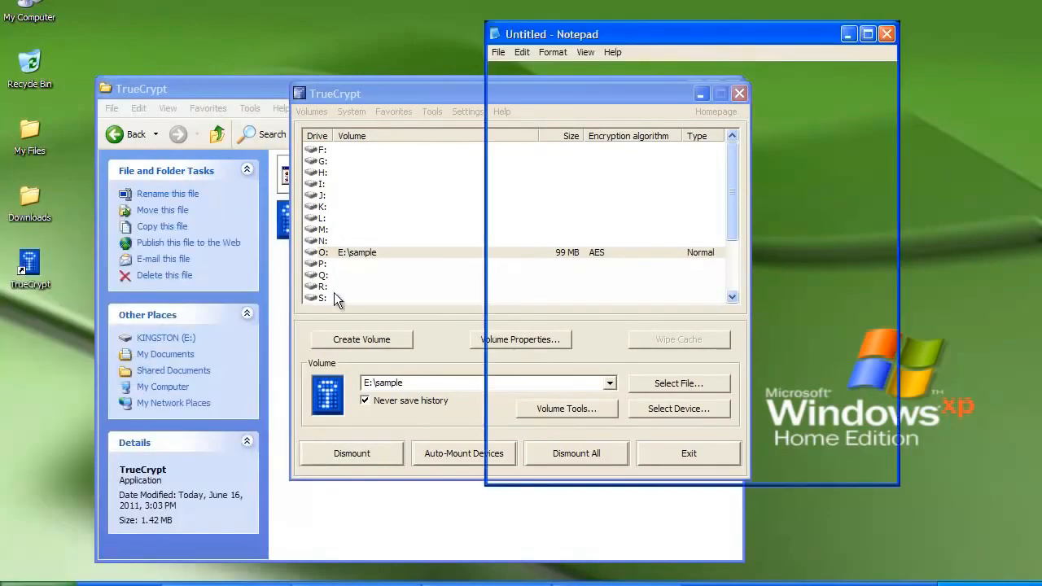
type("thi")
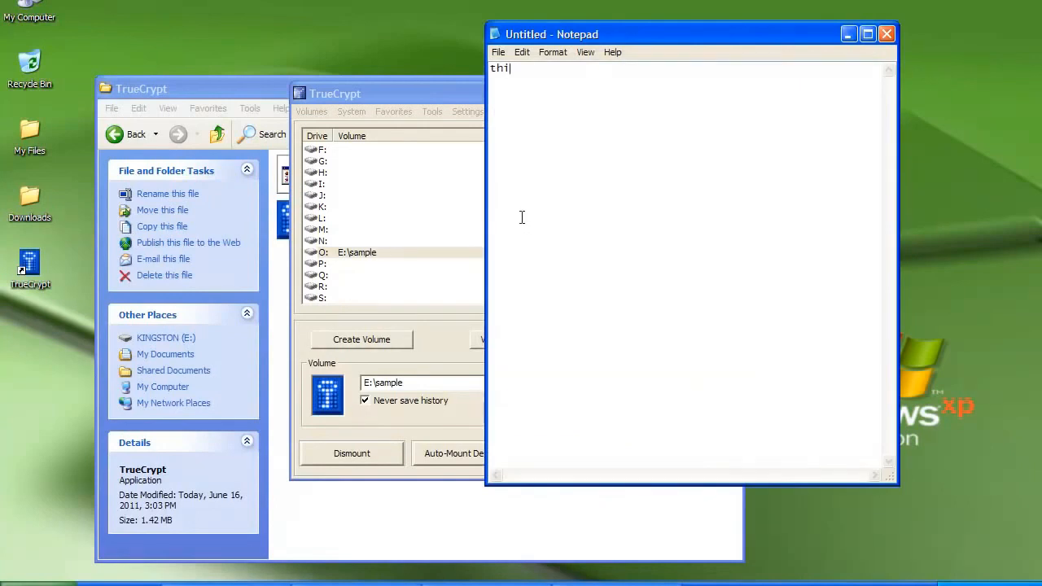
type("s was a test")
- Save the note as 'test' on the mounted Local Disk (O:)
left_click(496, 52)
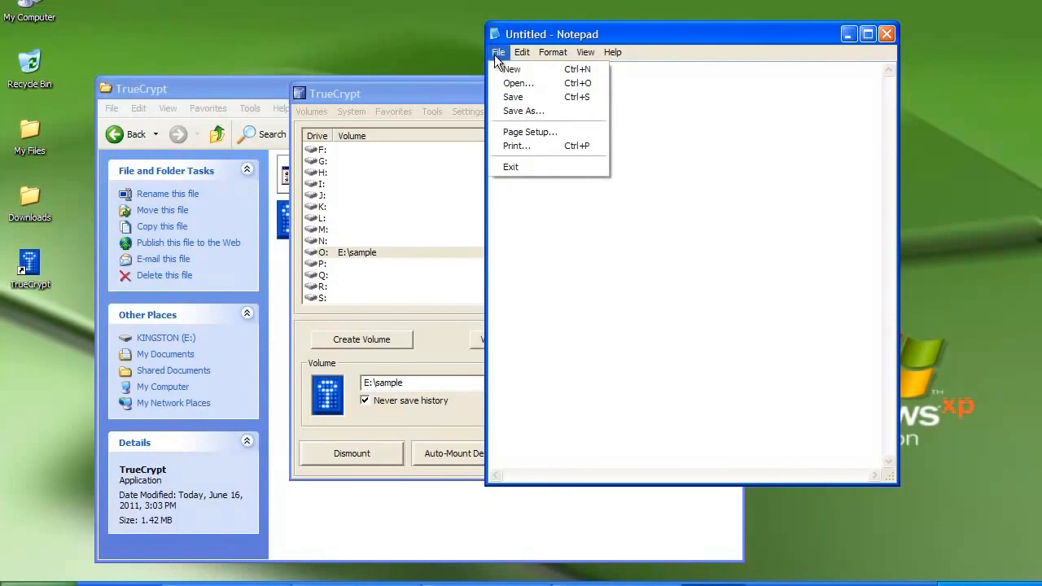
left_click(517, 113)
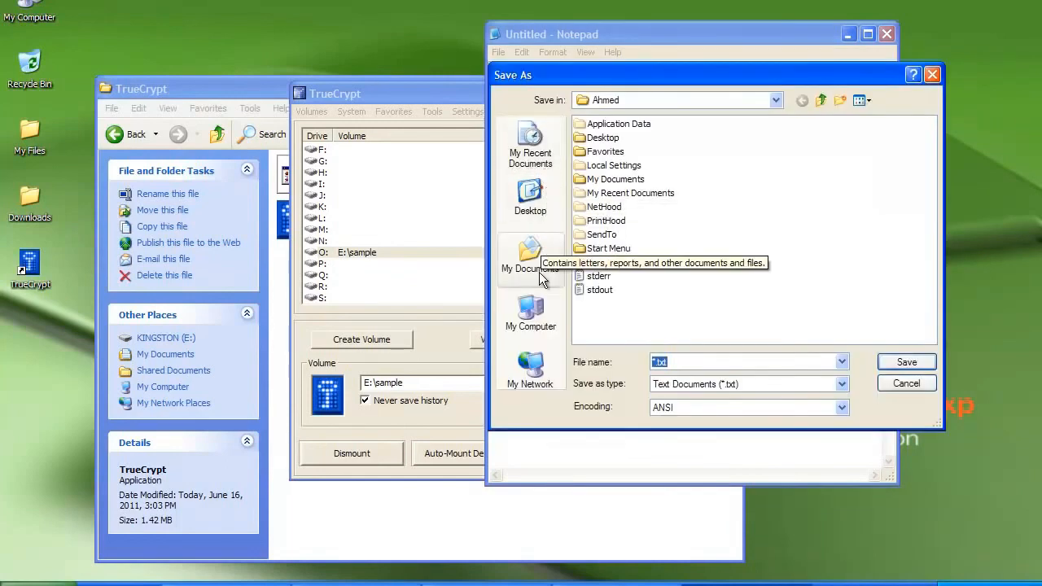
left_click(531, 312)
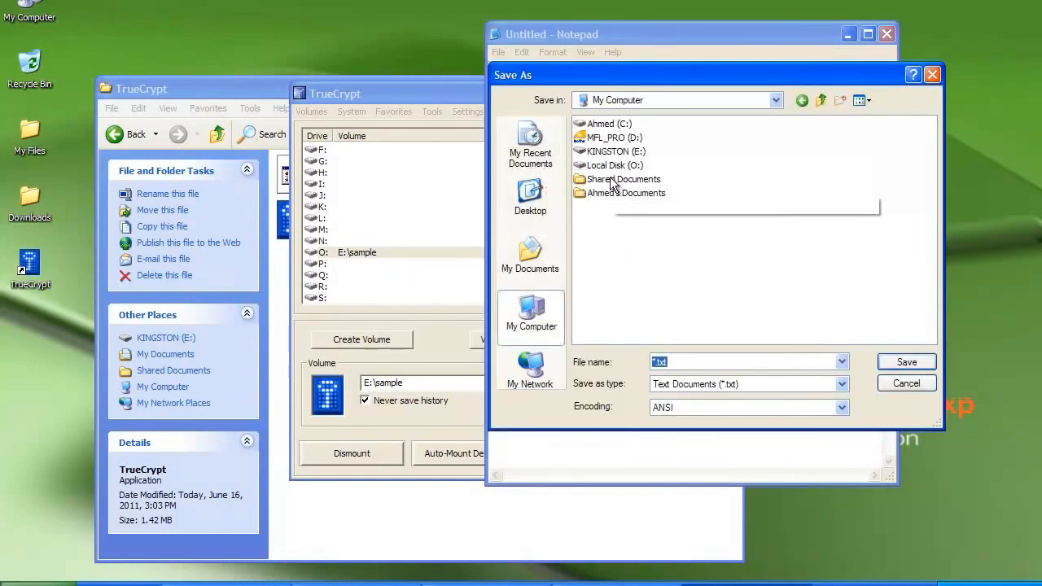
double_click(599, 167)
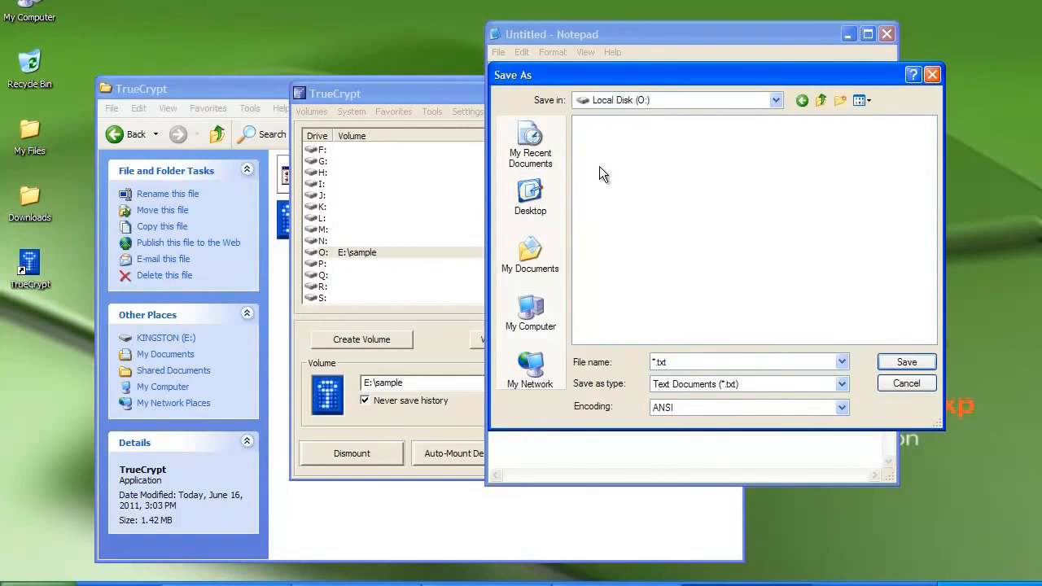
left_click(682, 369)
type("test")
left_click(889, 358)
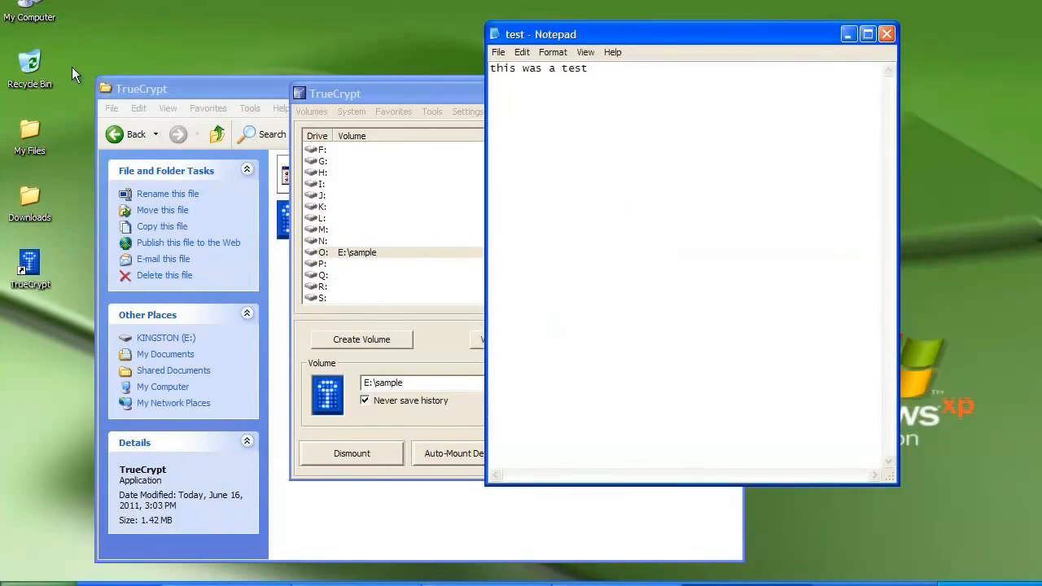
left_click(39, 5)
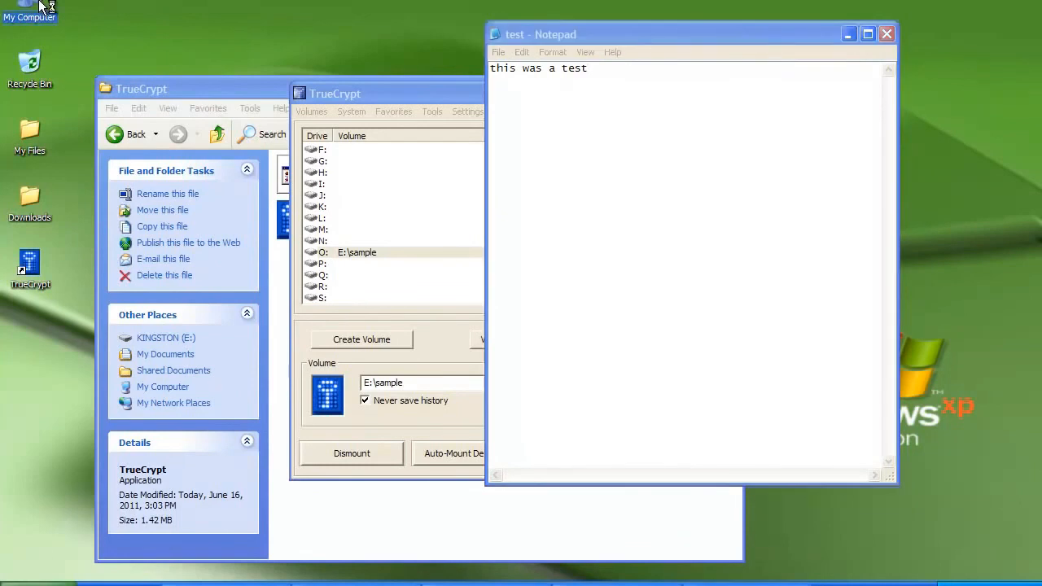
double_click(39, 5)
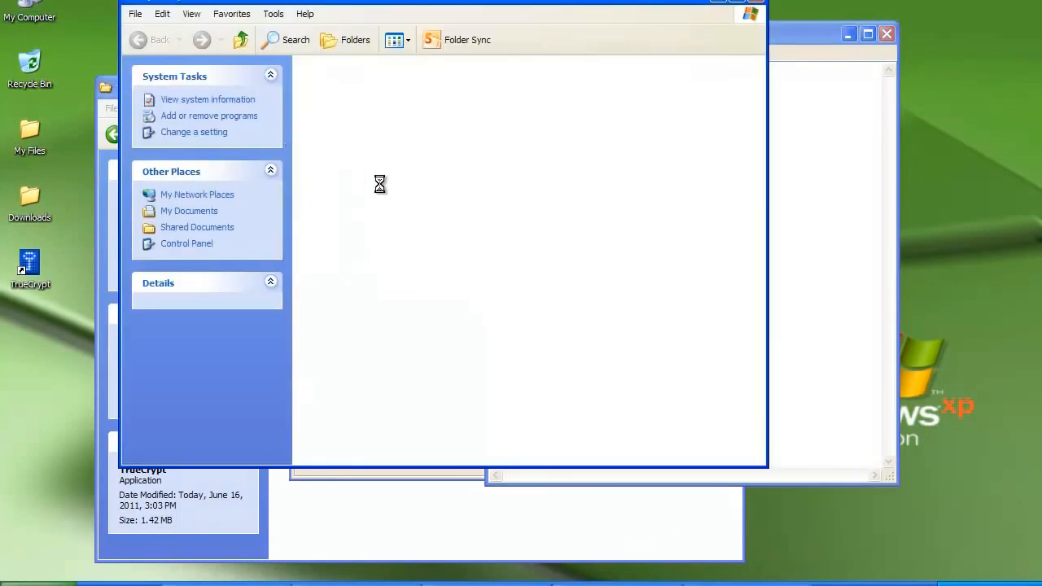
double_click(516, 124)
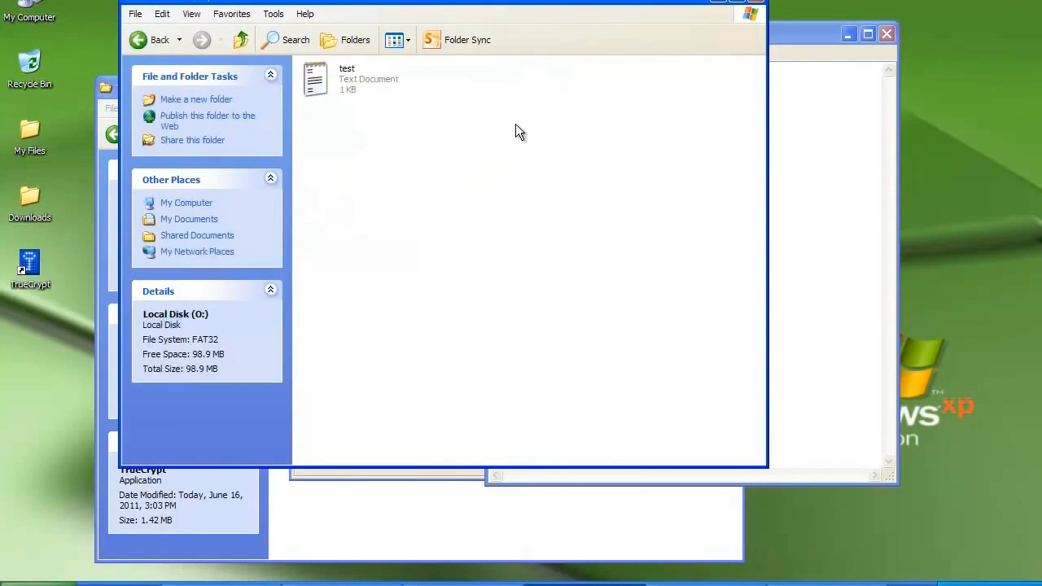
mouse_move(360, 91)
left_click(757, 2)
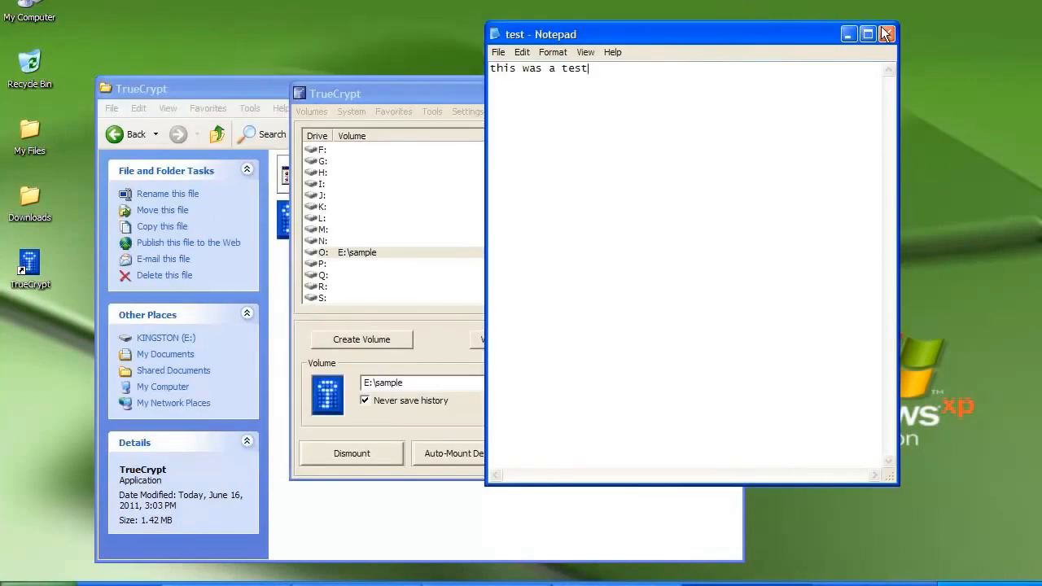